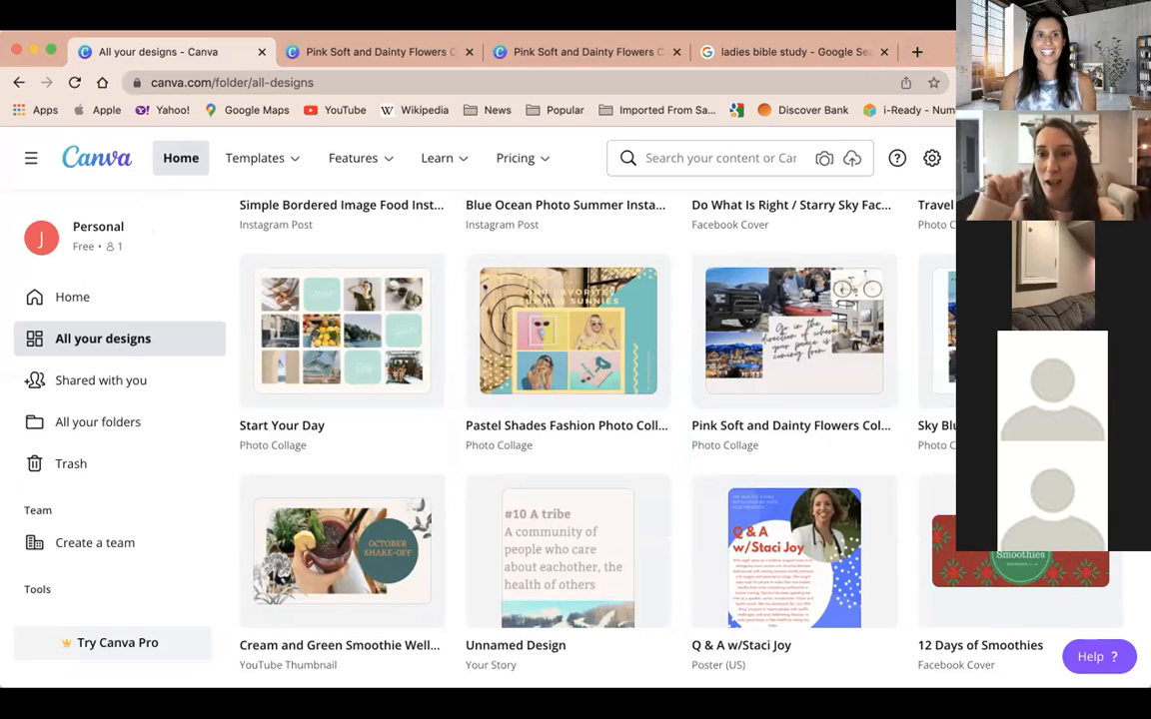
- Search the templates for "mood boards photo collage" and create a blank Mood Boards Photo Collage design
{"action": "left_click", "coordinate": [171, 162]}
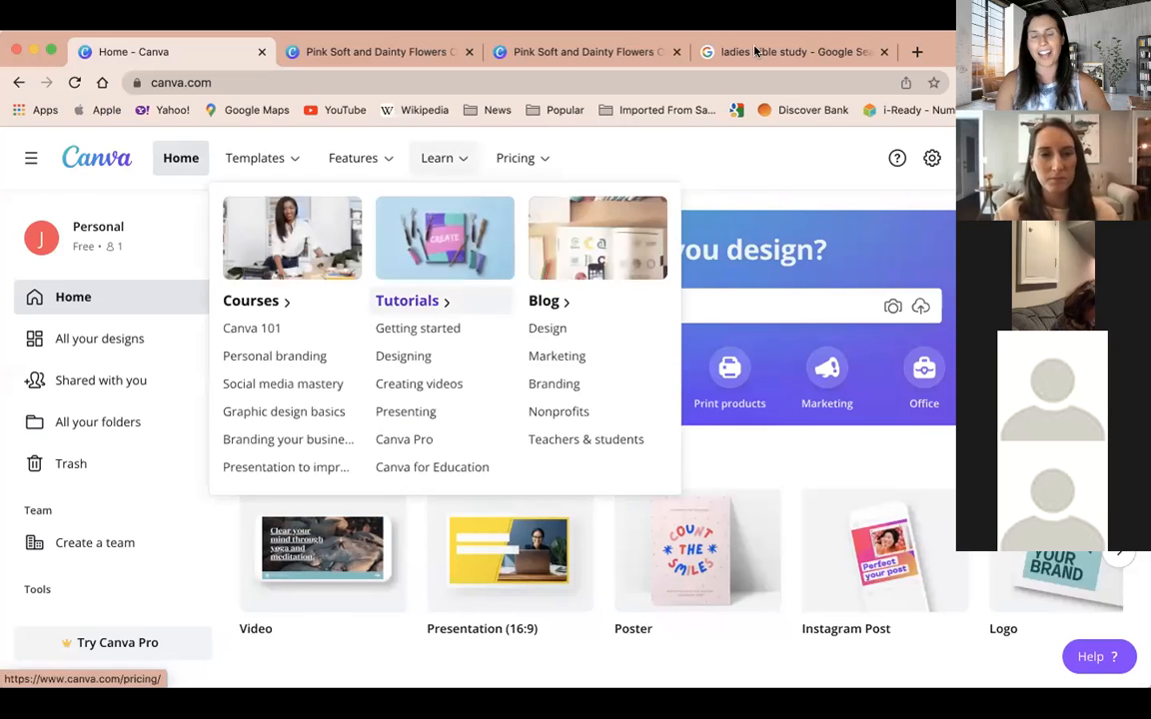
{"action": "mouse_move", "coordinate": [530, 165]}
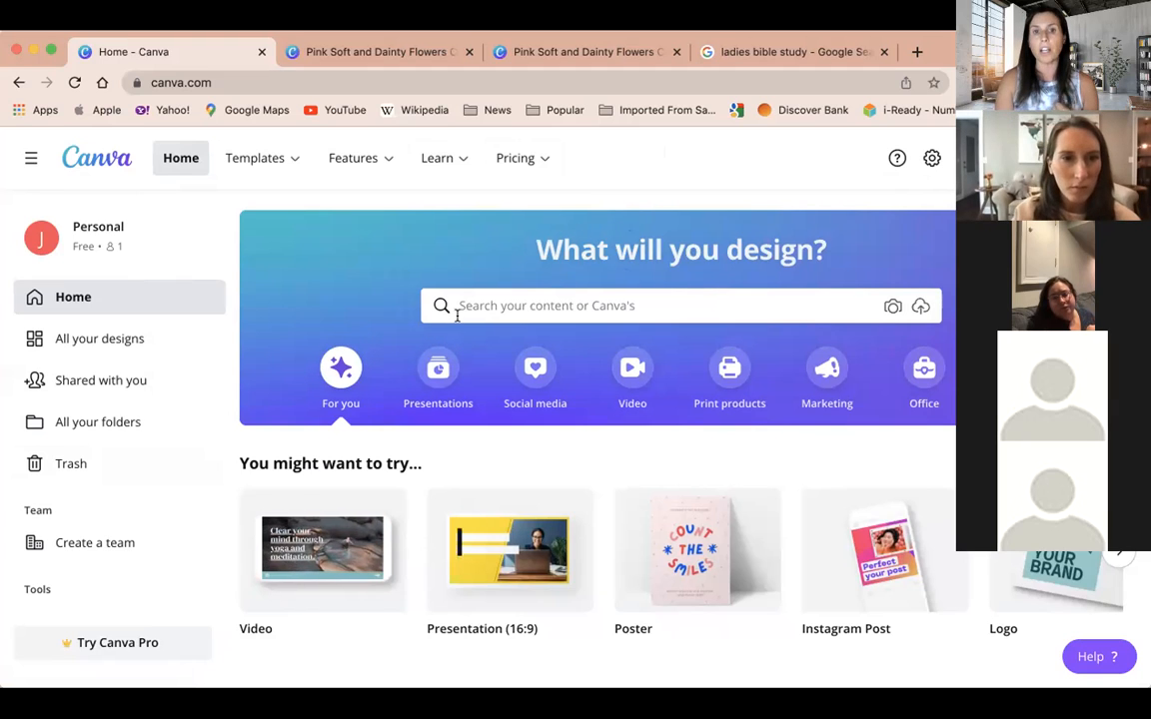
{"action": "left_click", "coordinate": [560, 306]}
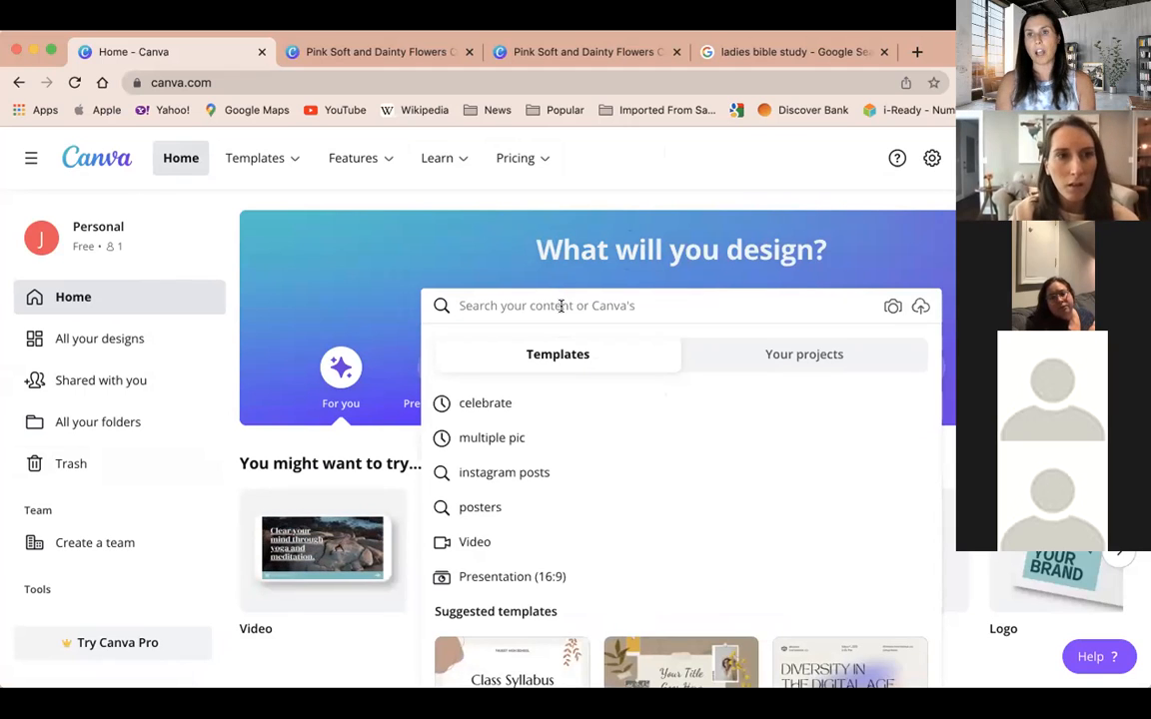
{"action": "type", "text": "mood"}
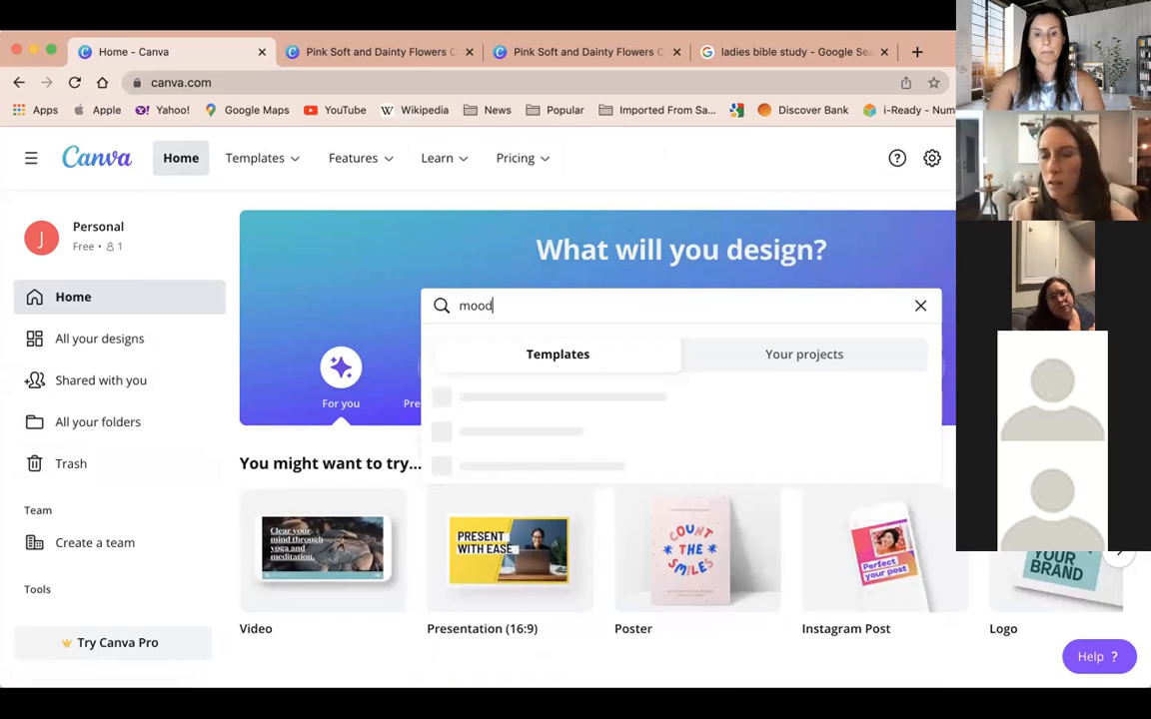
{"action": "type", "text": " board"}
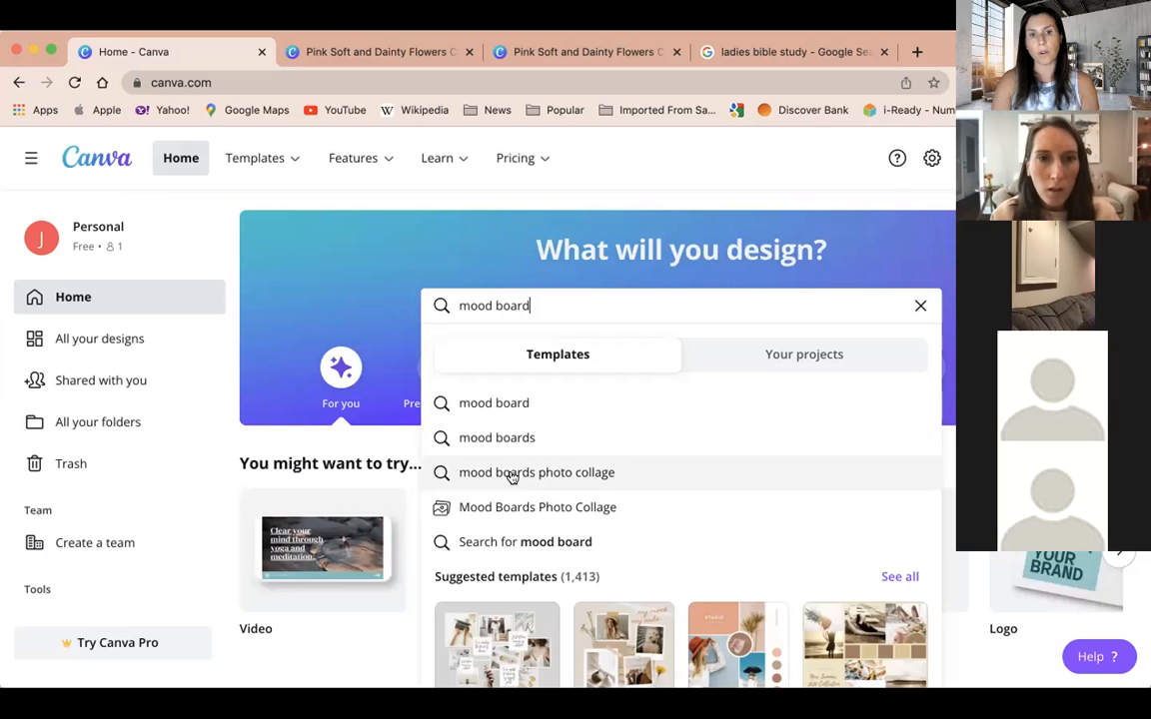
{"action": "left_click", "coordinate": [511, 474]}
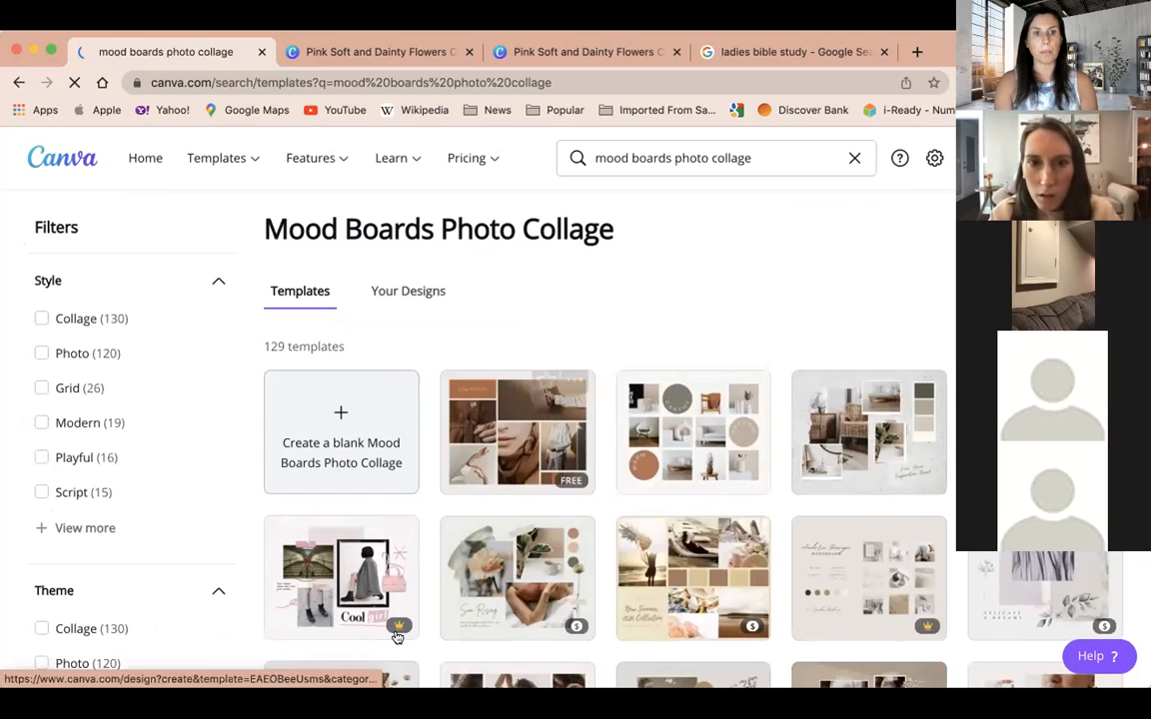
{"action": "left_click", "coordinate": [347, 449]}
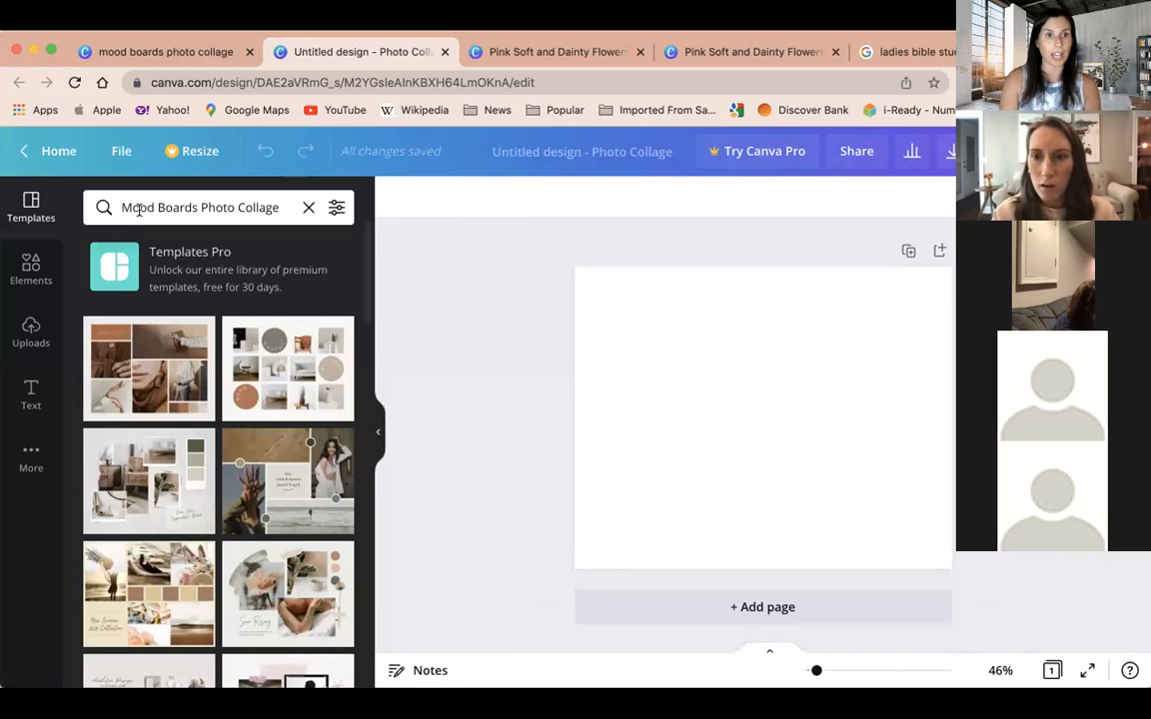
- Search the templates for "mood boards photo collage" again from the home page and open the "Delicate & Dreamy" lavender mood board
{"action": "left_click", "coordinate": [53, 148]}
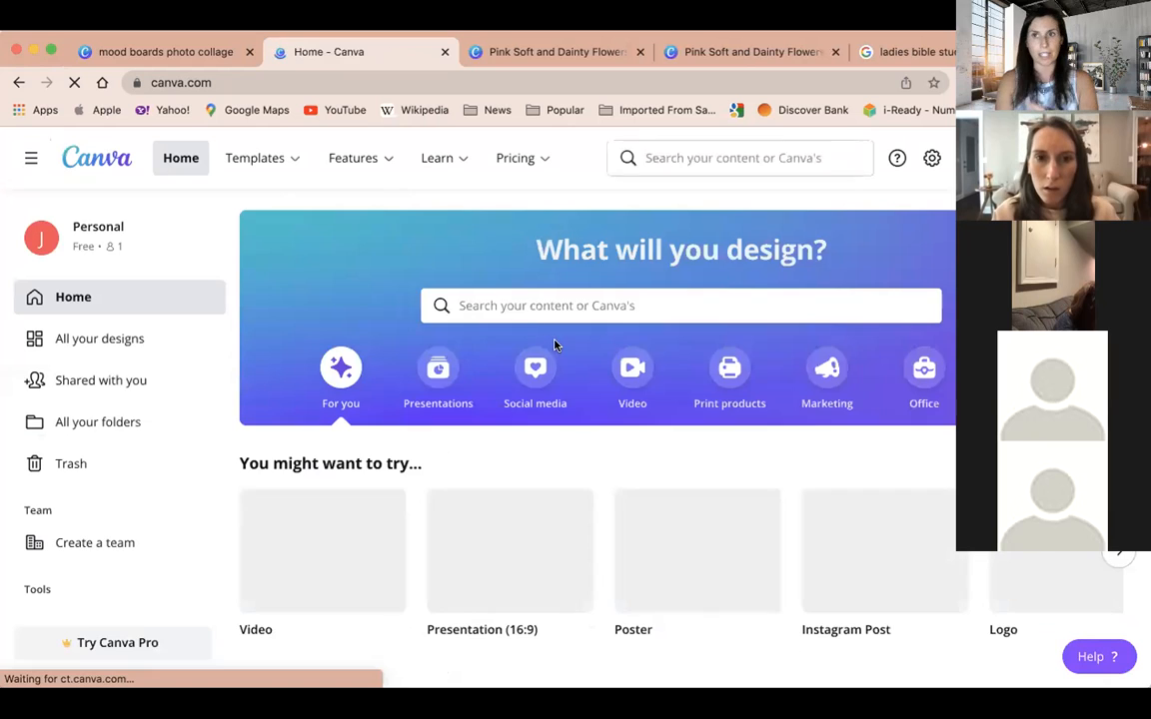
{"action": "left_click", "coordinate": [543, 306]}
{"action": "type", "text": "mood"}
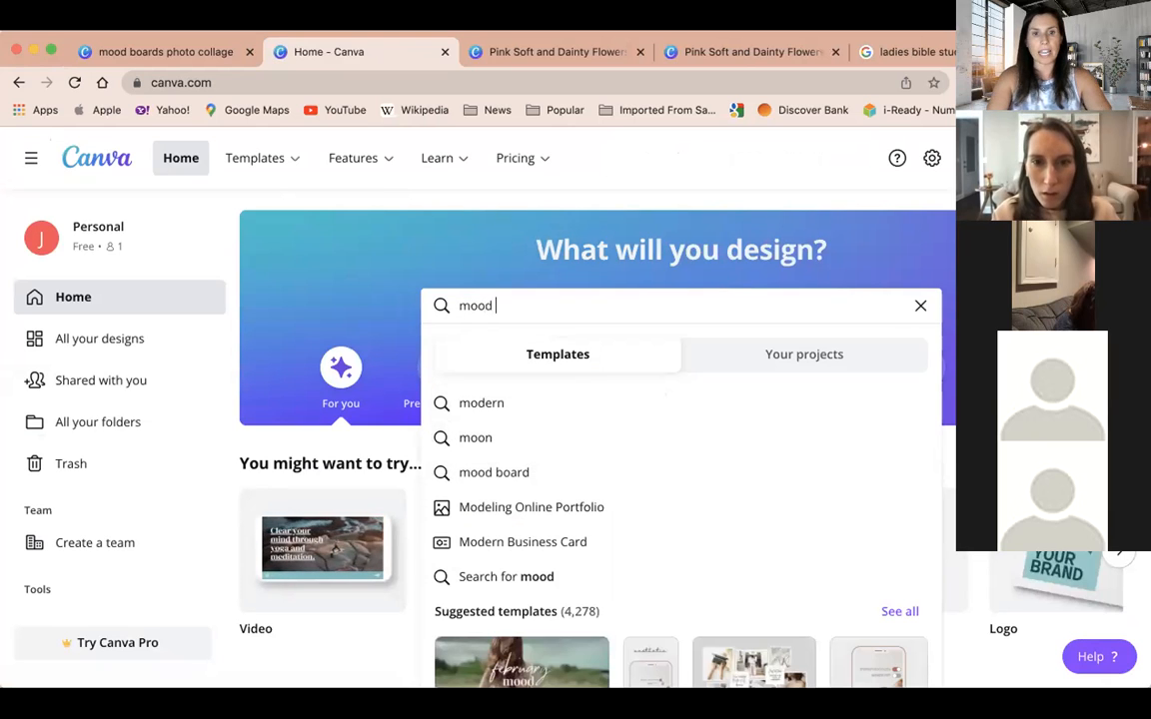
{"action": "type", "text": " board"}
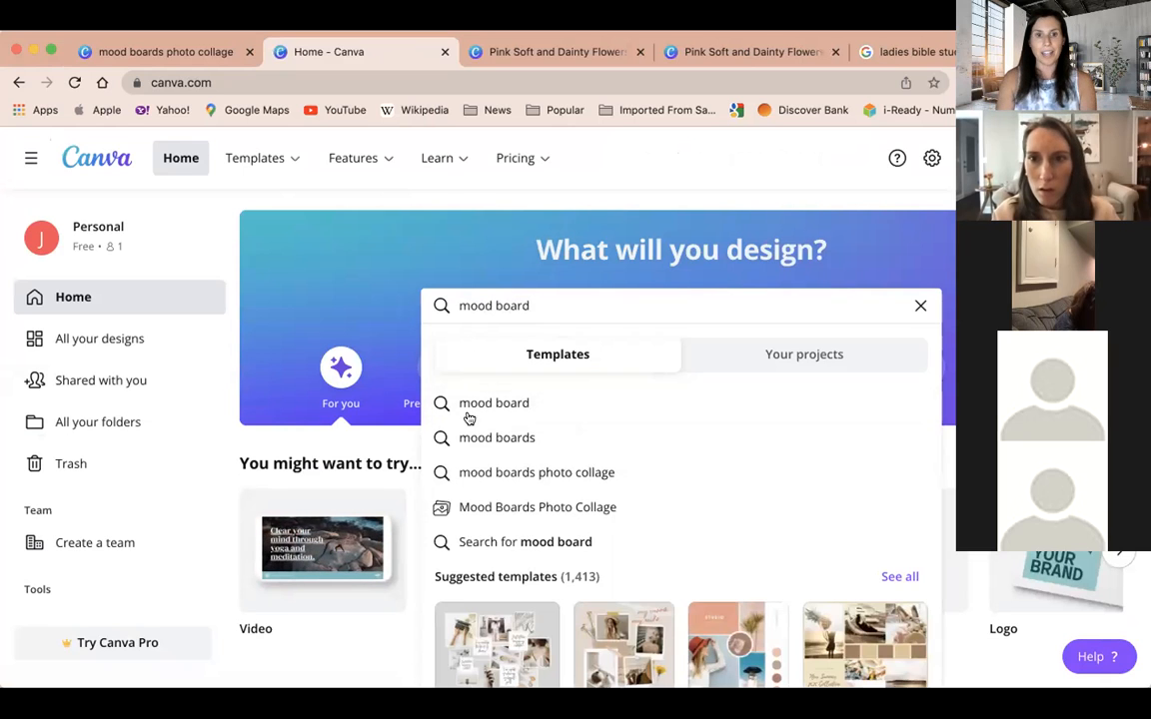
{"action": "left_click", "coordinate": [517, 476]}
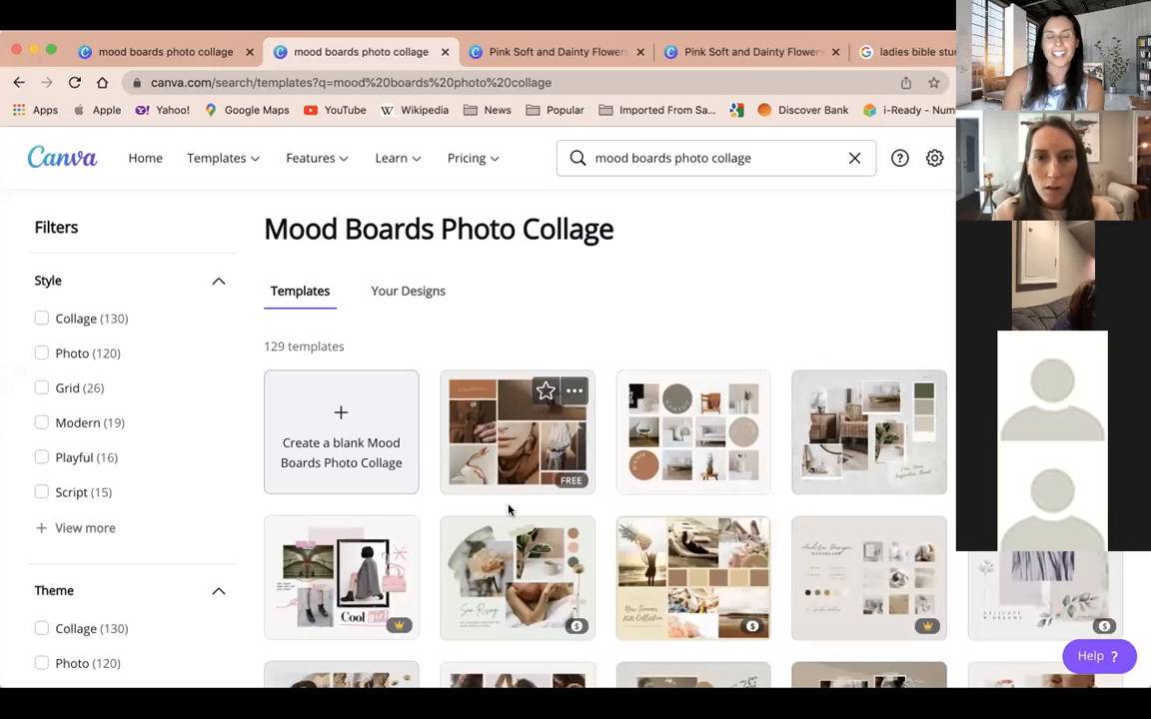
{"action": "scroll", "coordinate": [668, 338], "scroll_direction": "down", "scroll_amount": 4}
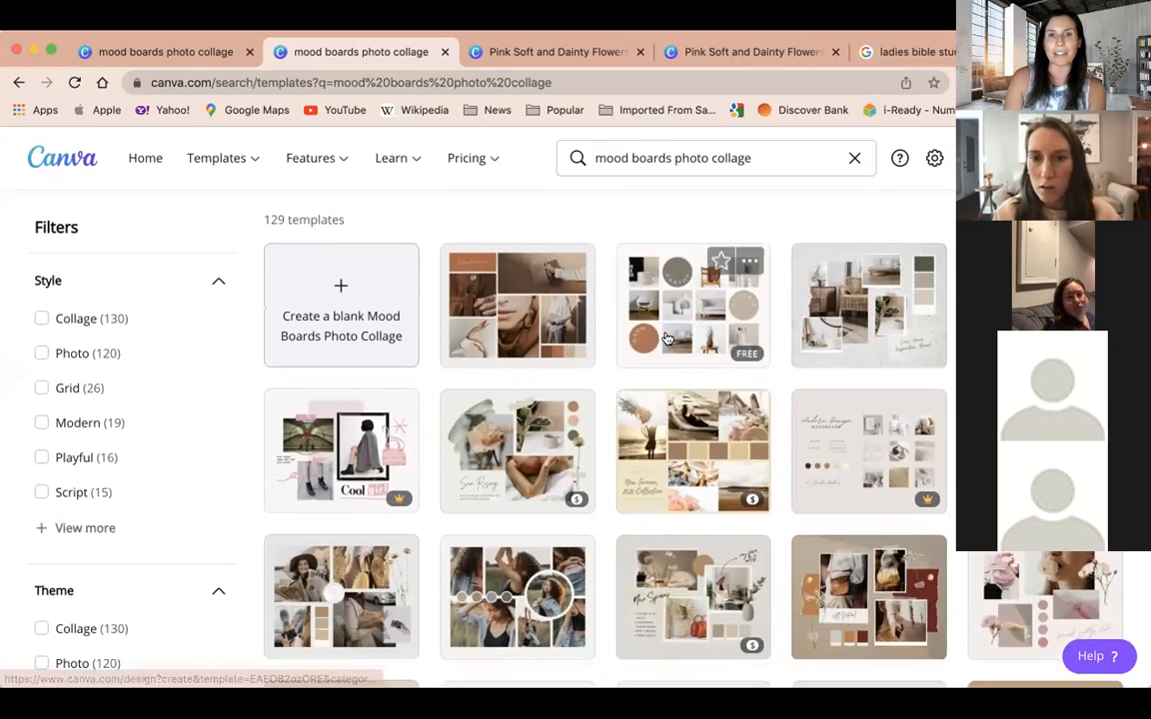
{"action": "scroll", "coordinate": [667, 338], "scroll_direction": "up", "scroll_amount": 1}
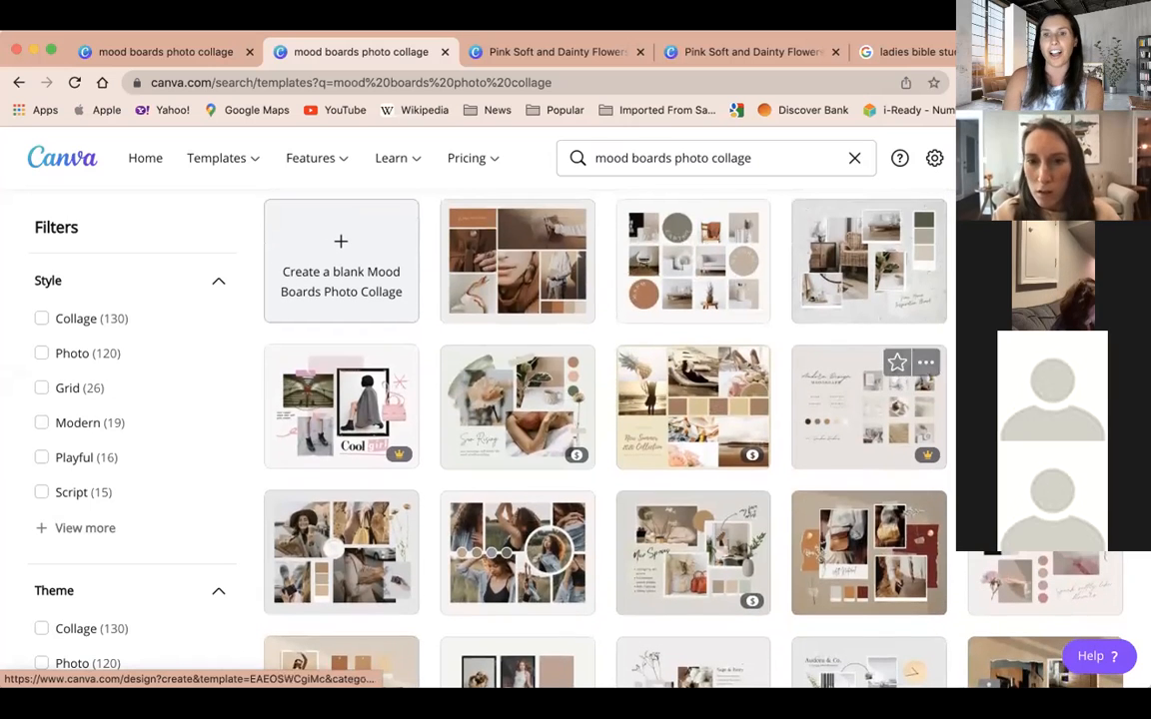
{"action": "left_click", "coordinate": [1044, 407]}
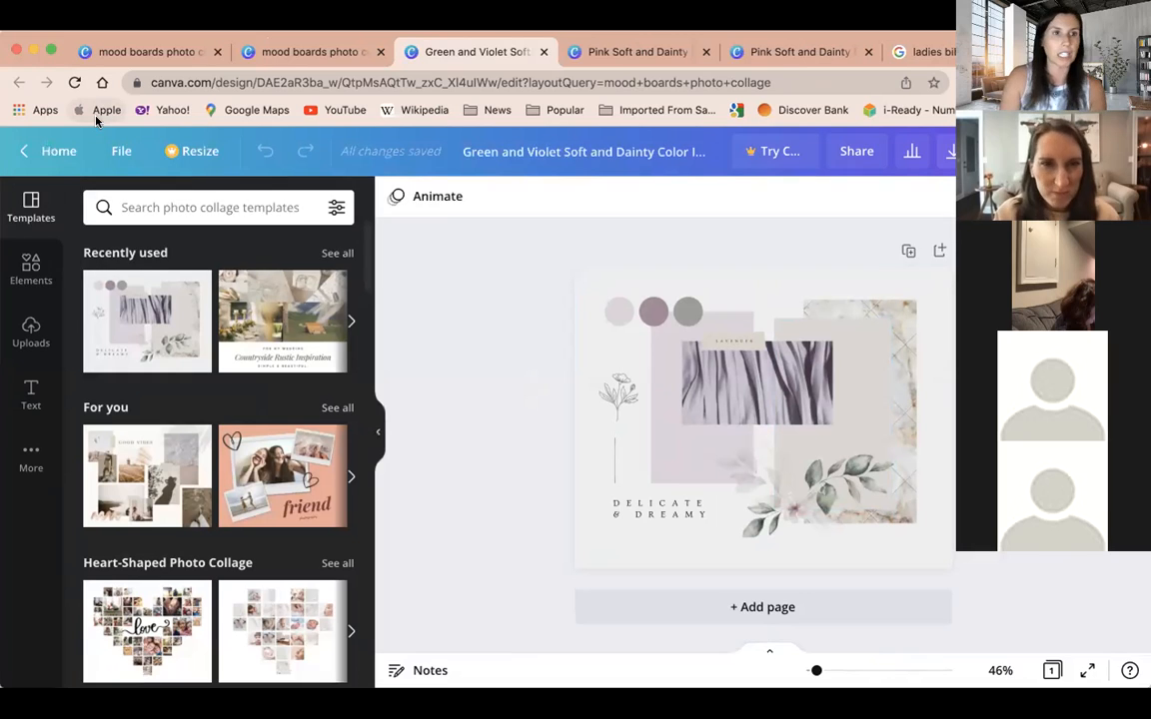
- Return to the home page, search for "mood board" and choose the Mood Boards Photo Collage category
{"action": "left_click", "coordinate": [52, 152]}
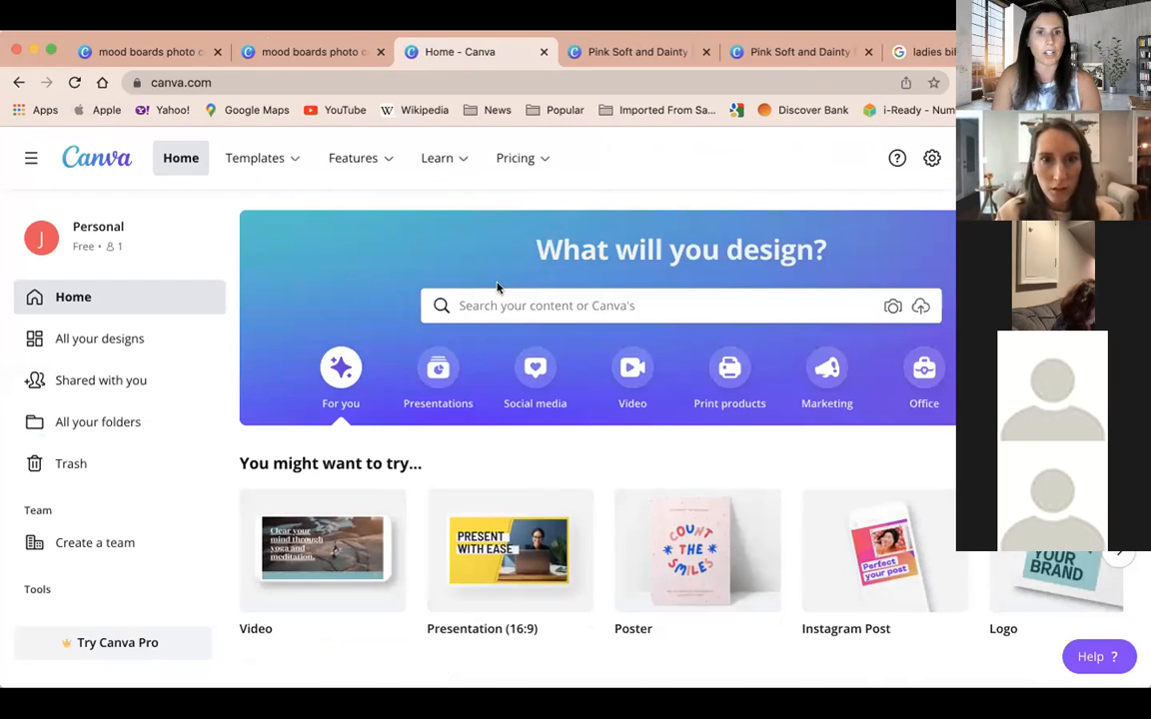
{"action": "left_click", "coordinate": [507, 304]}
{"action": "type", "text": "mood"}
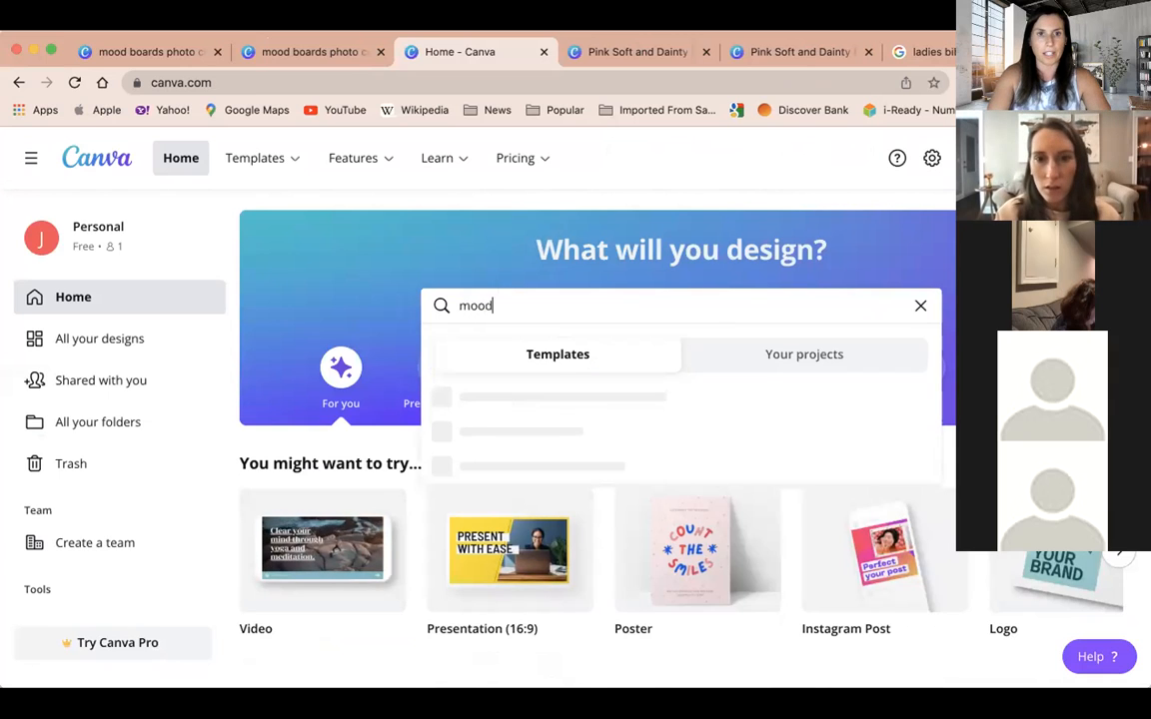
{"action": "type", "text": " board"}
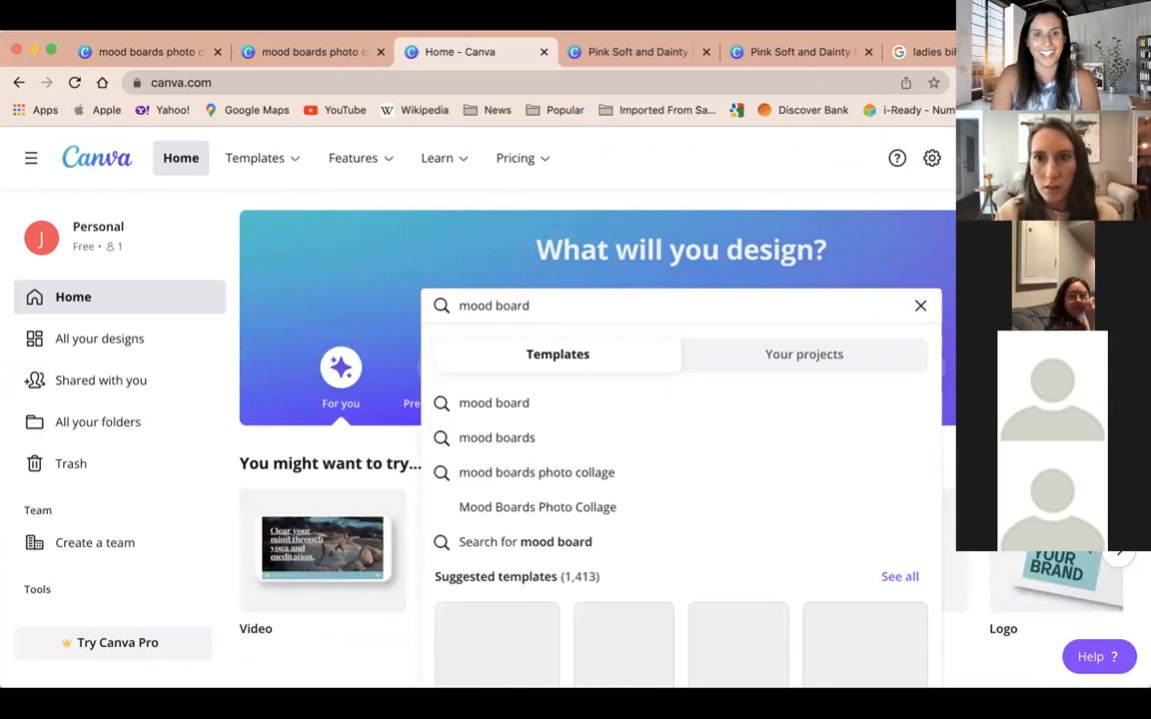
{"action": "left_click", "coordinate": [550, 512]}
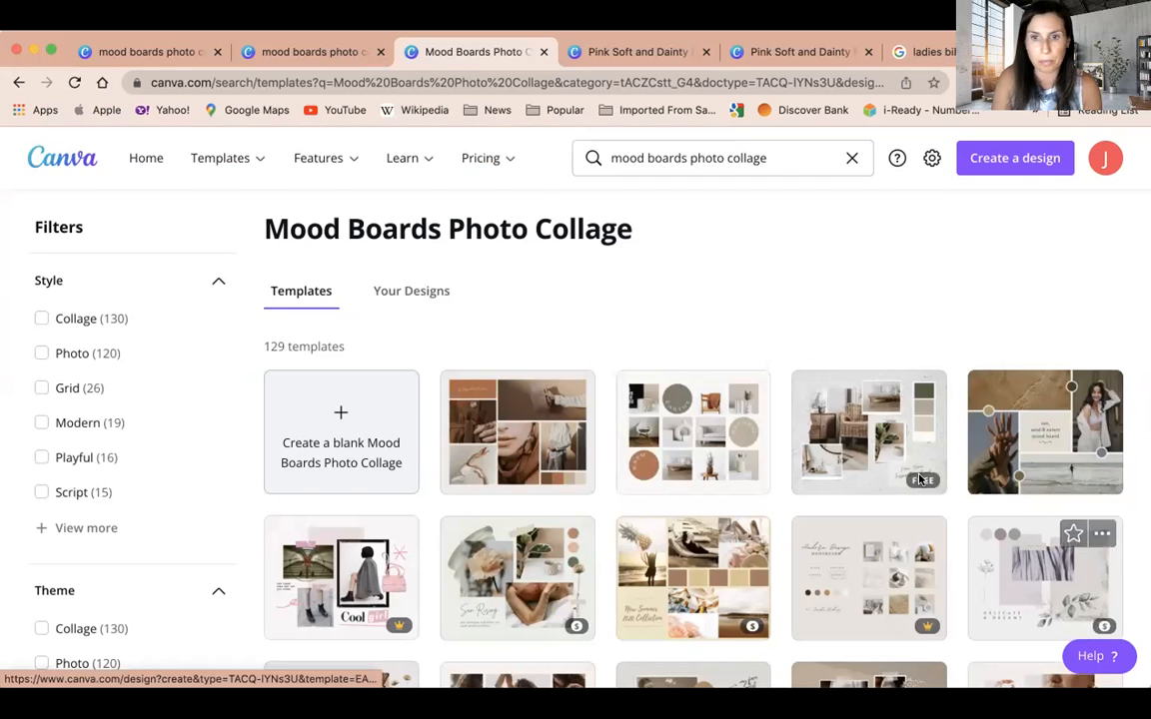
- Browse the mood board templates and open the red and teal "Hello, Gorgeous!" one as a new design
{"action": "scroll", "coordinate": [920, 481], "scroll_direction": "down", "scroll_amount": 3}
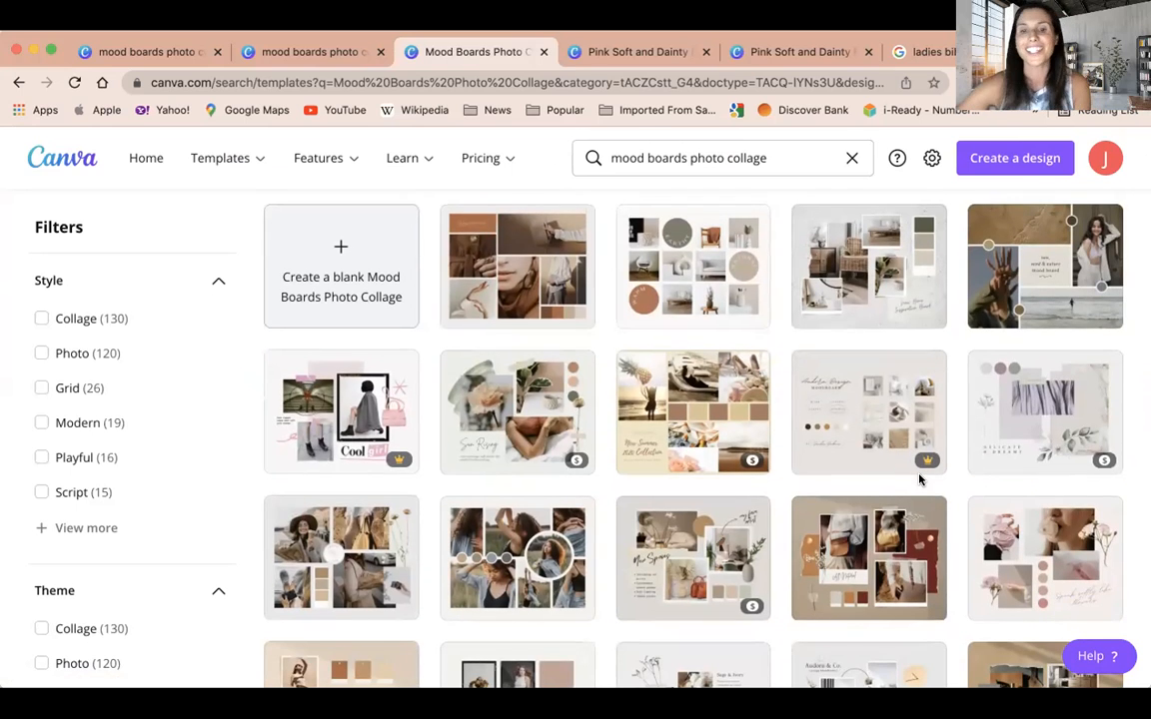
{"action": "scroll", "coordinate": [1062, 599], "scroll_direction": "down", "scroll_amount": 3}
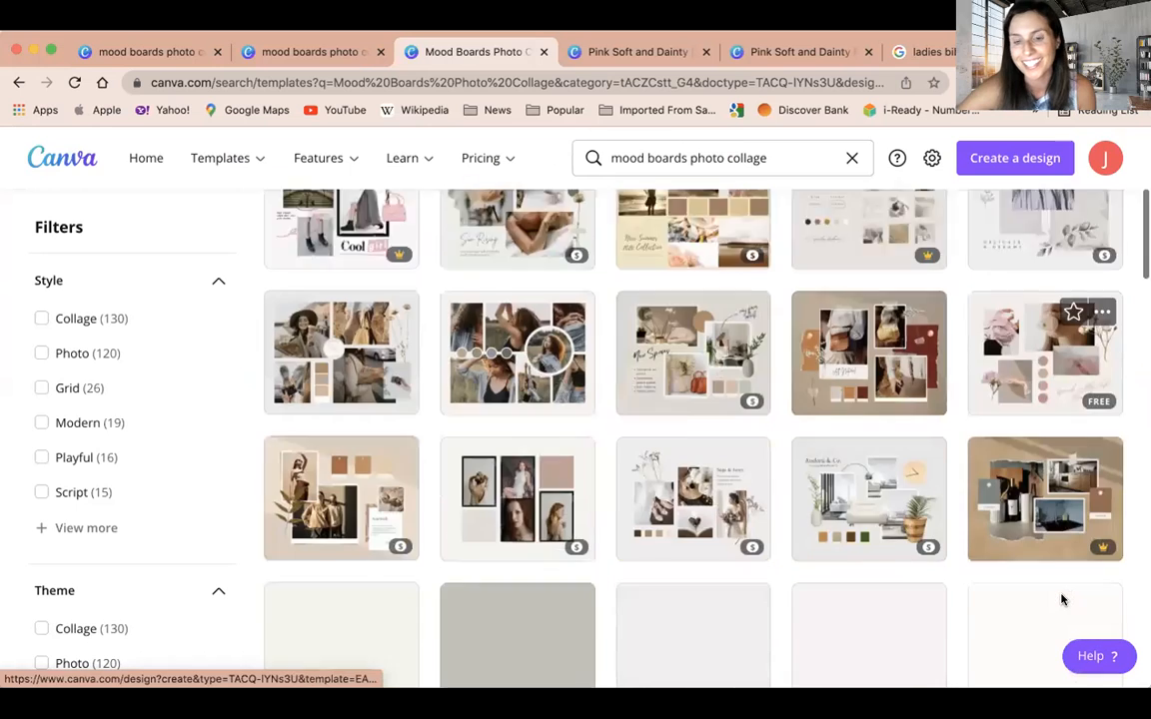
{"action": "scroll", "coordinate": [1063, 599], "scroll_direction": "down", "scroll_amount": 3}
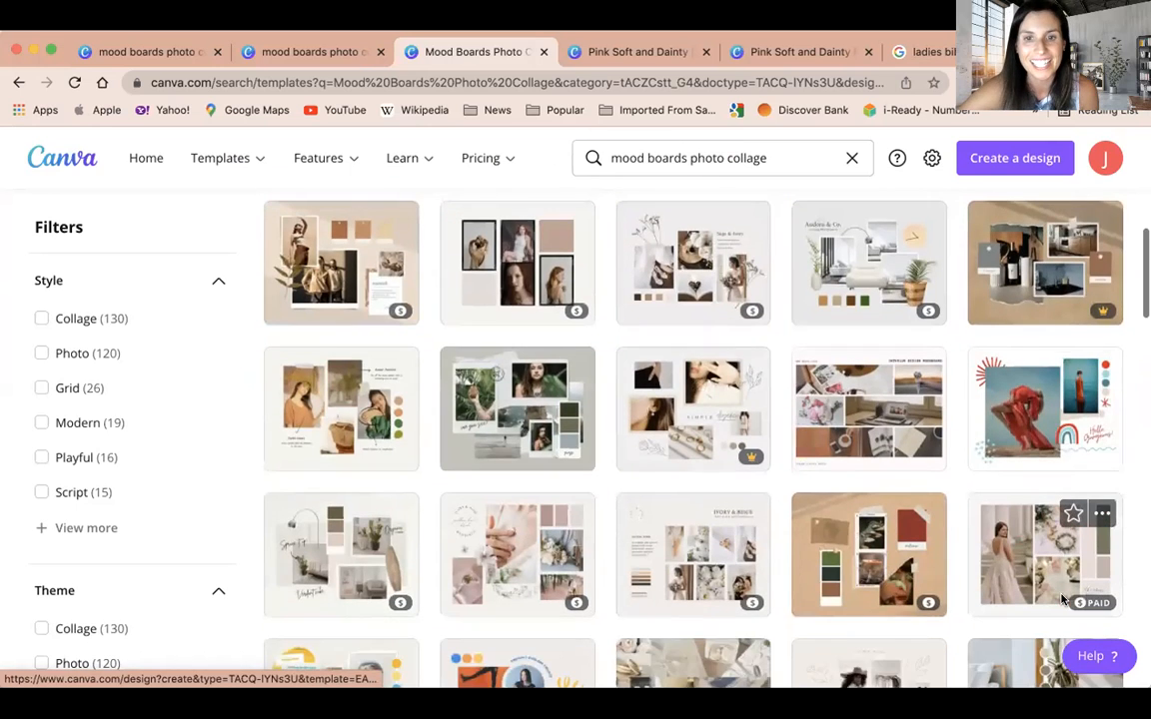
{"action": "left_click", "coordinate": [1063, 470]}
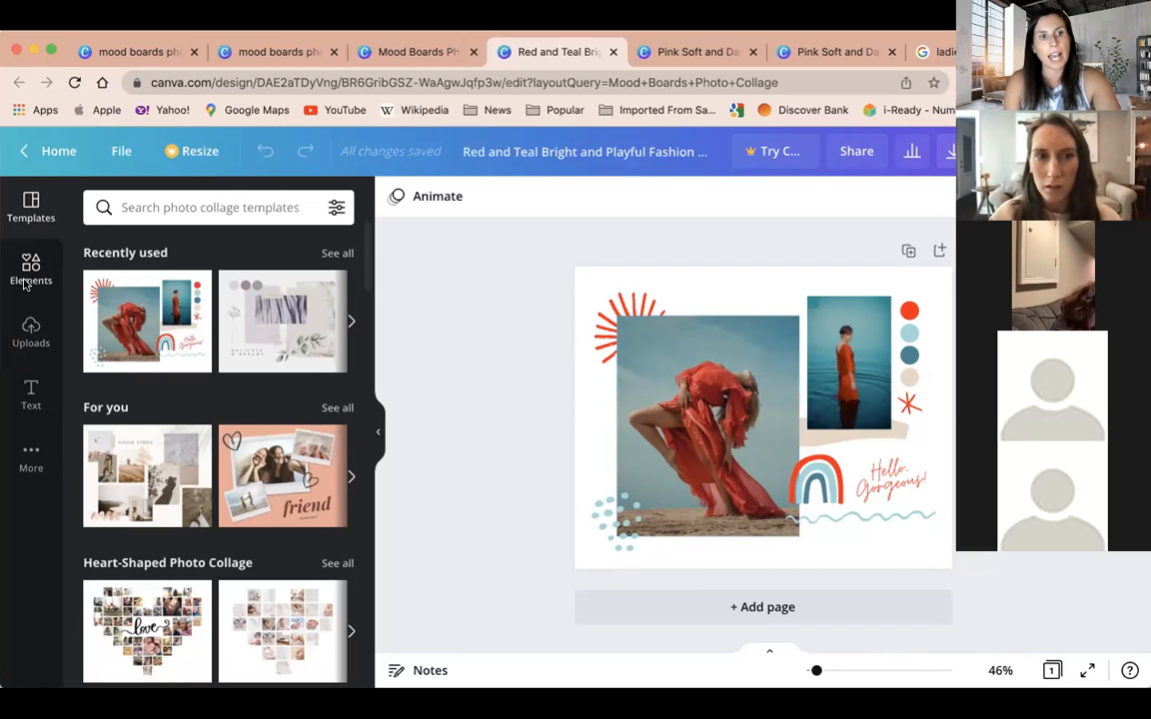
- Replace the collage's large photo with the uploaded "Behold I am making all things new" image, and shrink it beside the red sunburst
{"action": "left_click", "coordinate": [30, 338]}
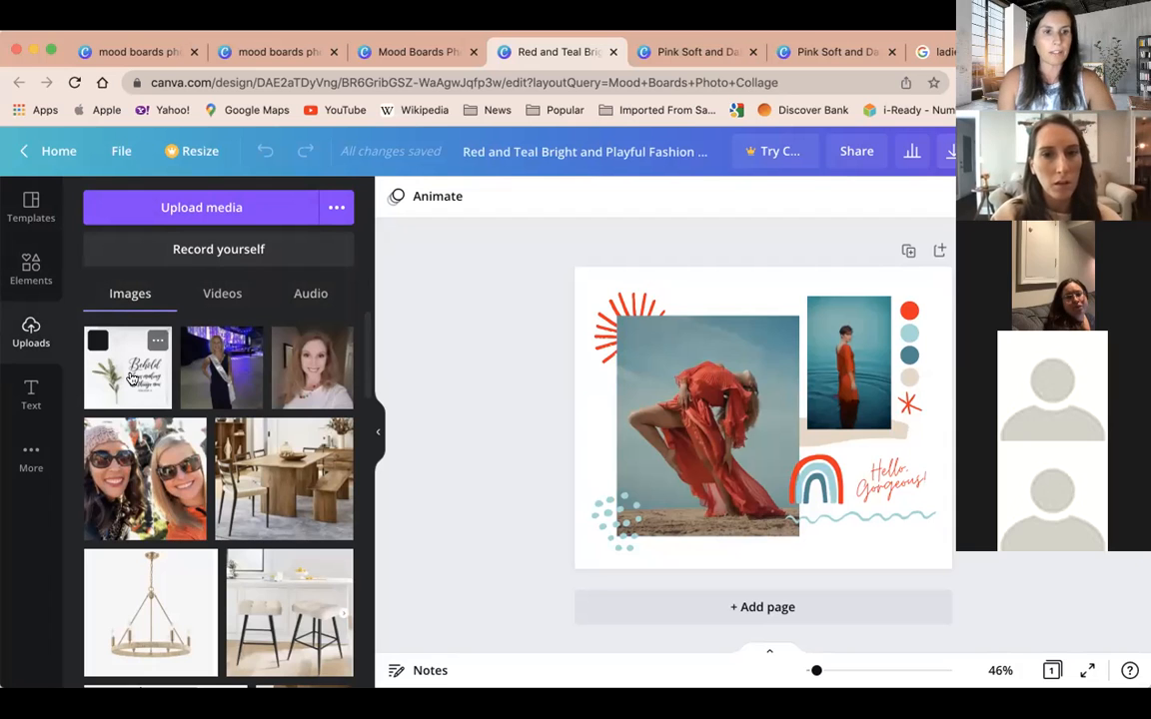
{"action": "left_click_drag", "start_coordinate": [143, 384], "coordinate": [665, 454]}
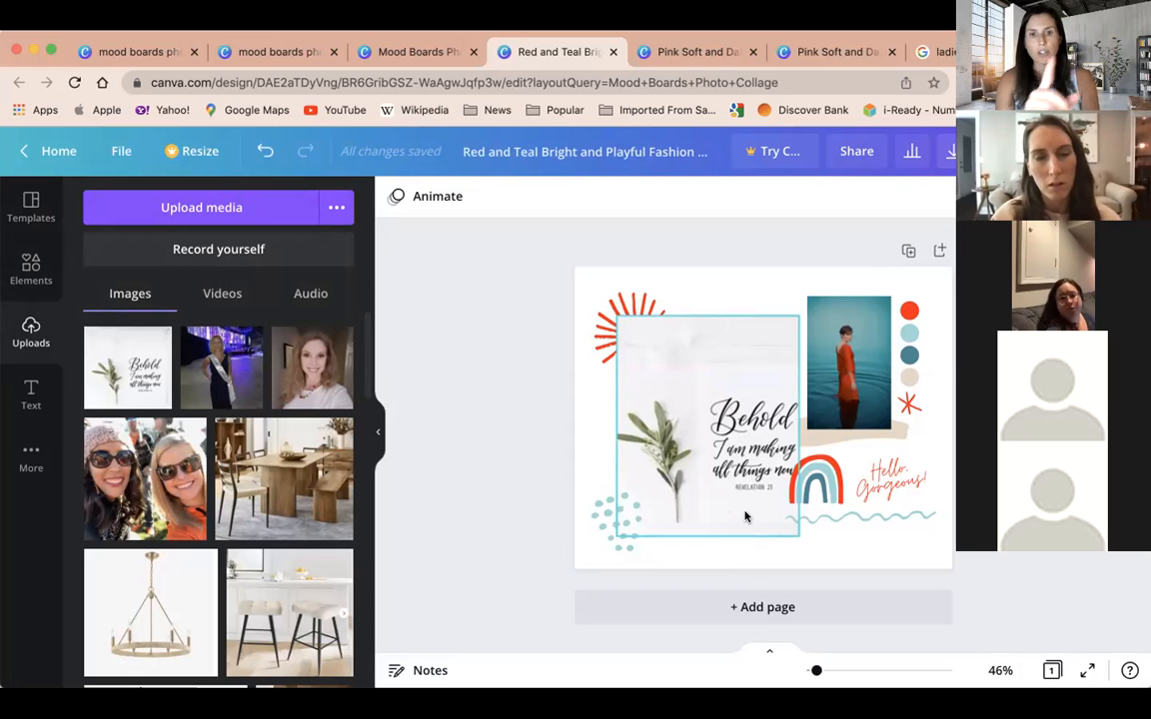
{"action": "left_click", "coordinate": [791, 534]}
{"action": "left_click_drag", "start_coordinate": [791, 531], "coordinate": [695, 341]}
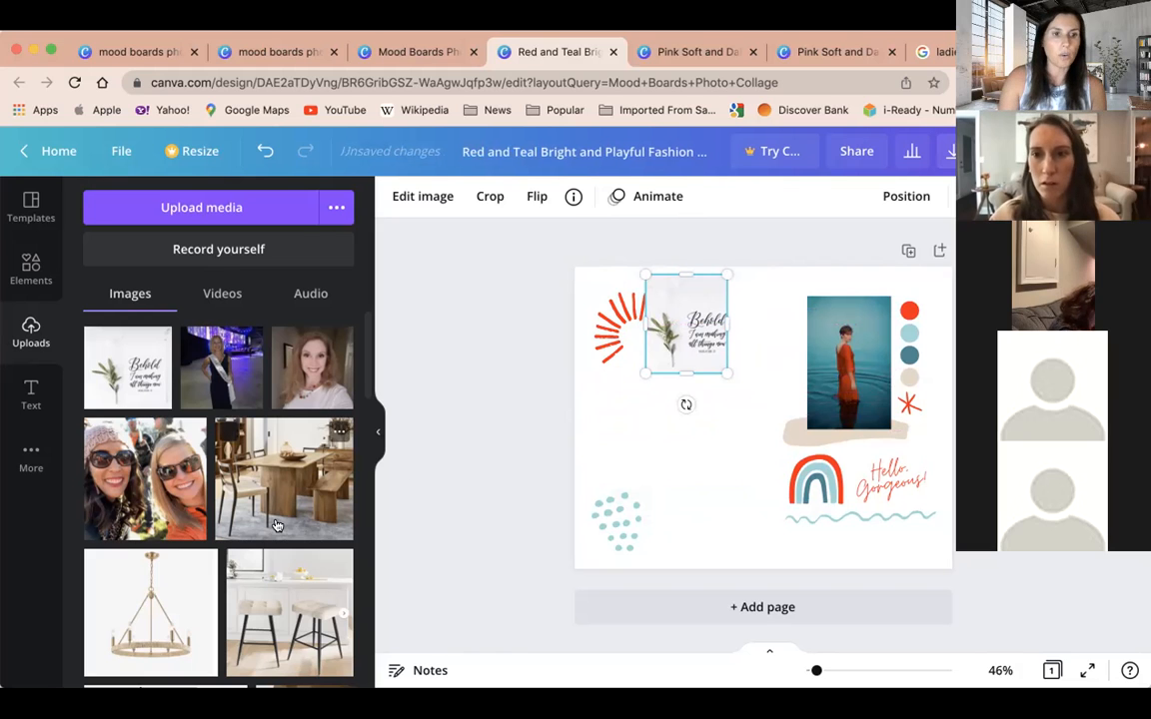
- Find the uploaded dining table photo with the dark woven pendant lamps and place it below the "Behold" image
{"action": "scroll", "coordinate": [278, 526], "scroll_direction": "down", "scroll_amount": 2}
{"action": "scroll", "coordinate": [277, 527], "scroll_direction": "down", "scroll_amount": 3}
{"action": "scroll", "coordinate": [278, 526], "scroll_direction": "down", "scroll_amount": 2}
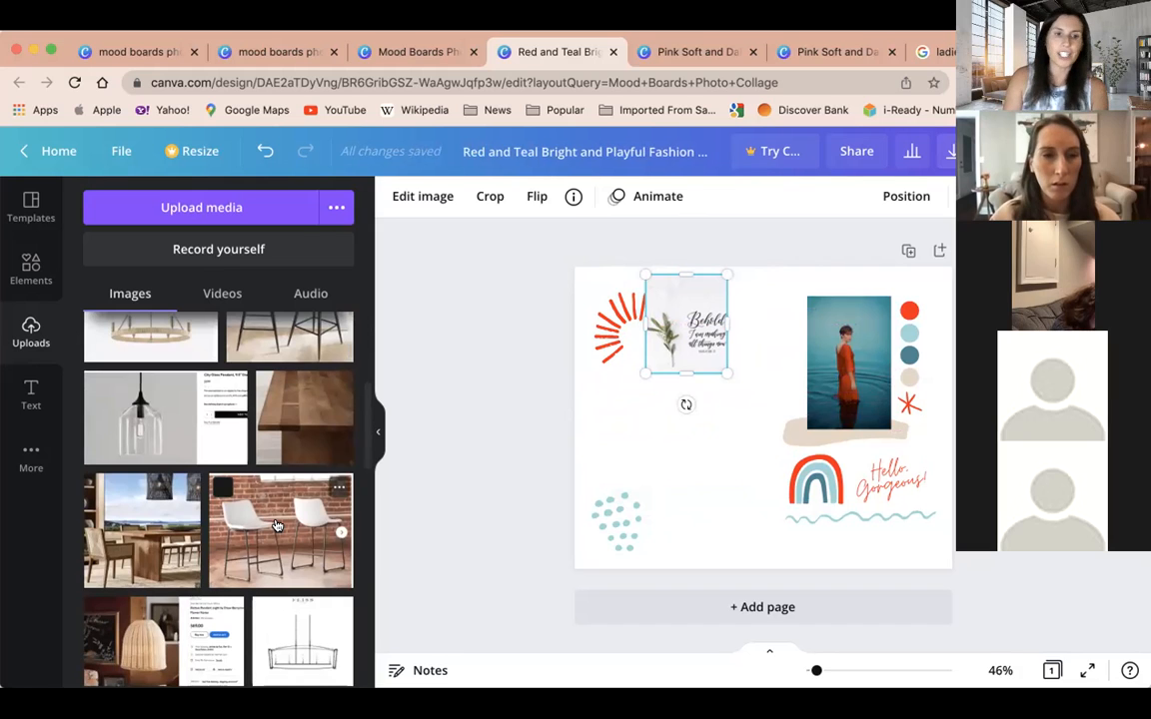
{"action": "scroll", "coordinate": [278, 527], "scroll_direction": "down", "scroll_amount": 2}
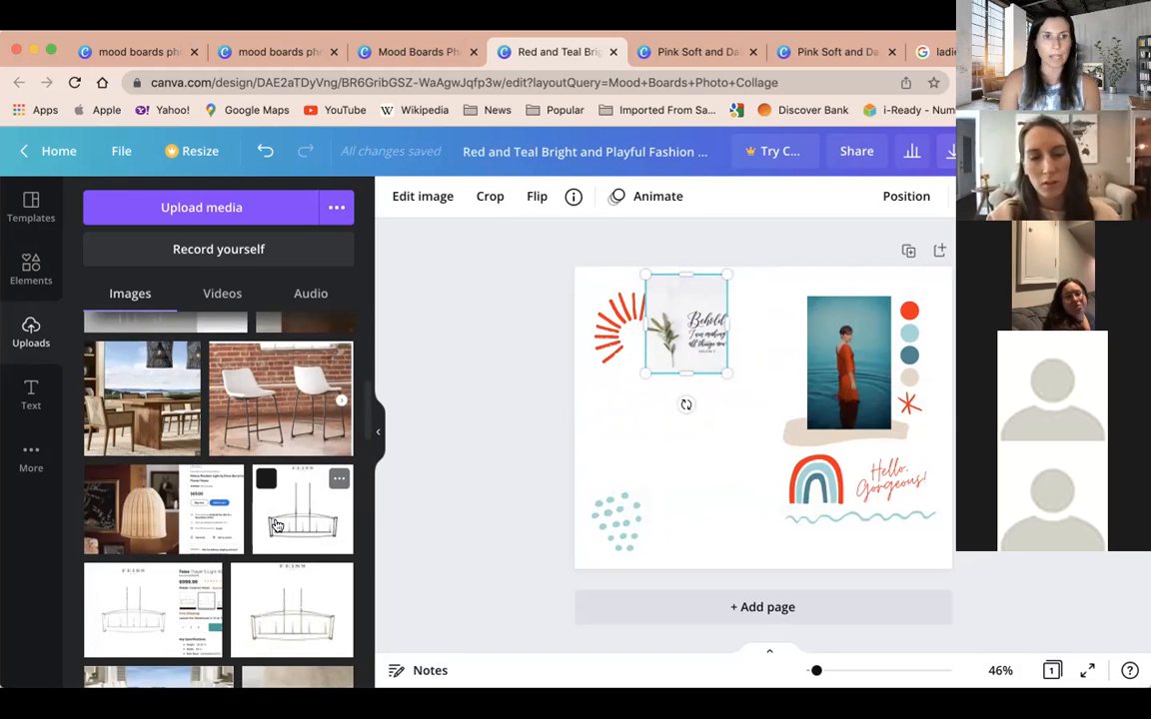
{"action": "scroll", "coordinate": [276, 526], "scroll_direction": "down", "scroll_amount": 3}
{"action": "scroll", "coordinate": [277, 526], "scroll_direction": "up", "scroll_amount": 3}
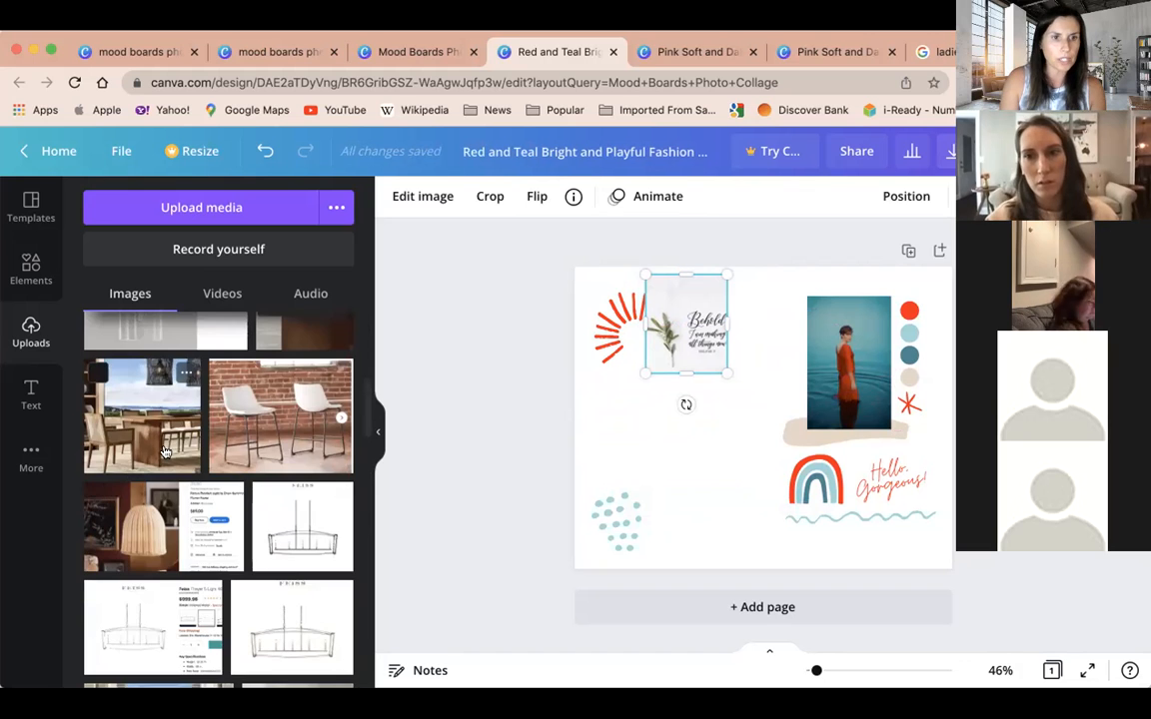
{"action": "scroll", "coordinate": [164, 451], "scroll_direction": "up", "scroll_amount": 3}
{"action": "scroll", "coordinate": [165, 451], "scroll_direction": "up", "scroll_amount": 5}
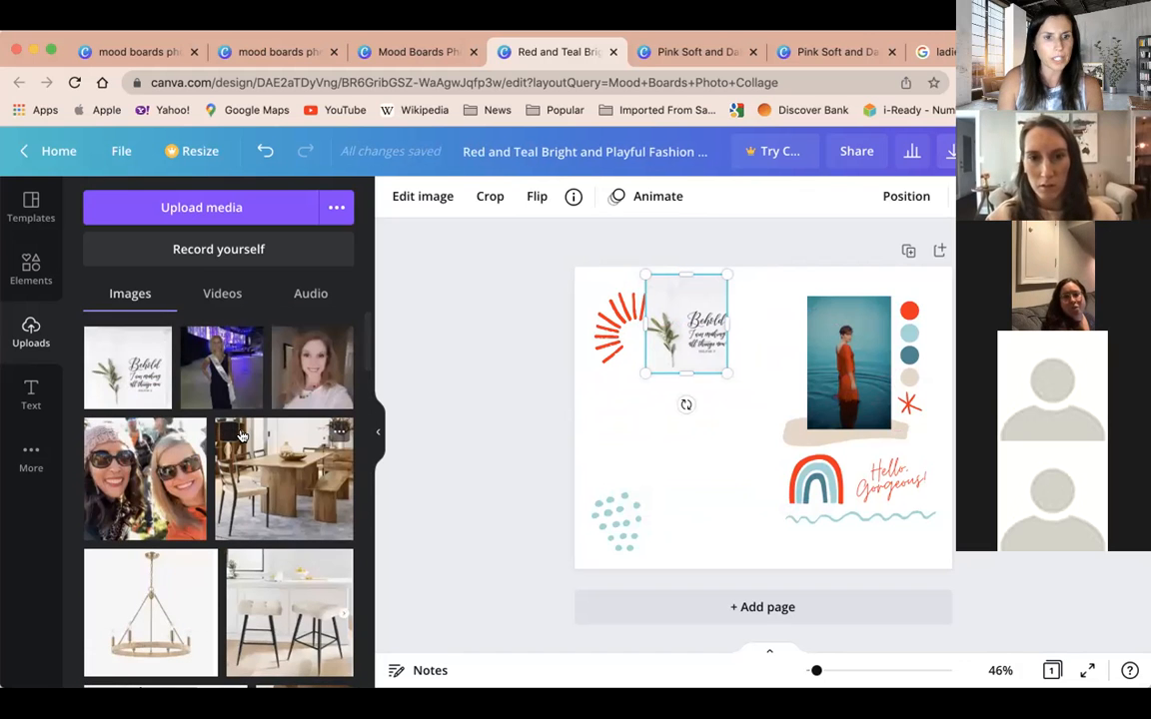
{"action": "scroll", "coordinate": [221, 577], "scroll_direction": "down", "scroll_amount": 4}
{"action": "scroll", "coordinate": [221, 577], "scroll_direction": "down", "scroll_amount": 1}
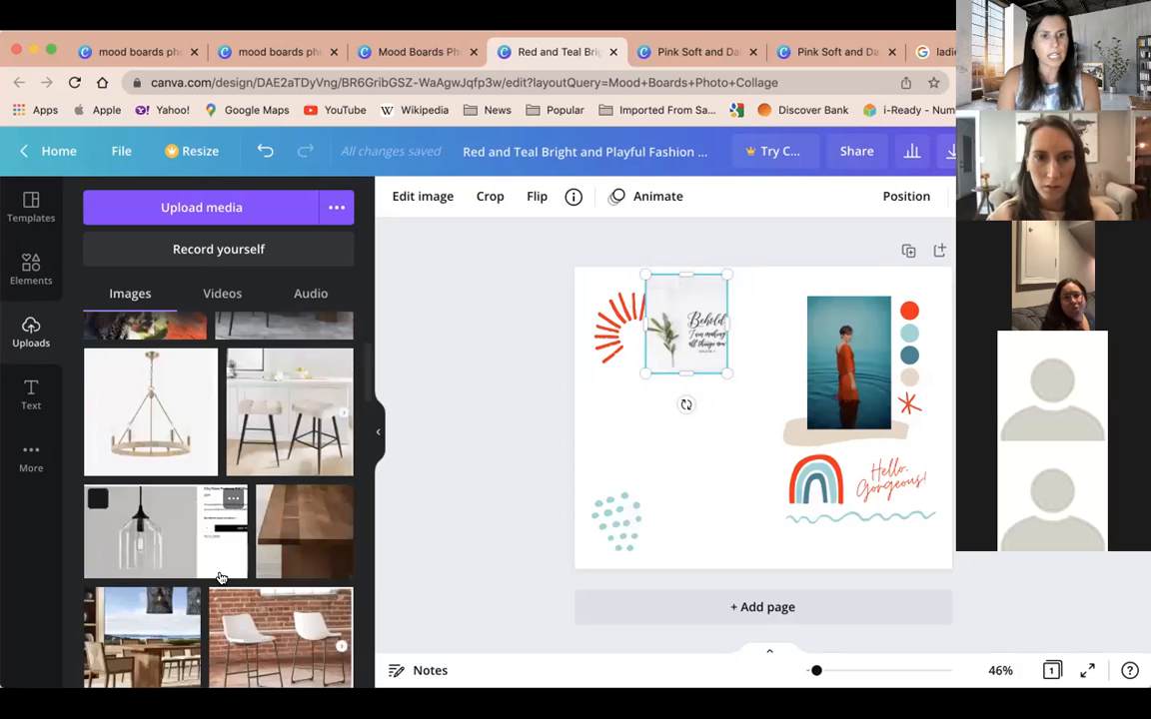
{"action": "scroll", "coordinate": [221, 578], "scroll_direction": "down", "scroll_amount": 2}
{"action": "left_click_drag", "start_coordinate": [150, 529], "coordinate": [678, 456]}
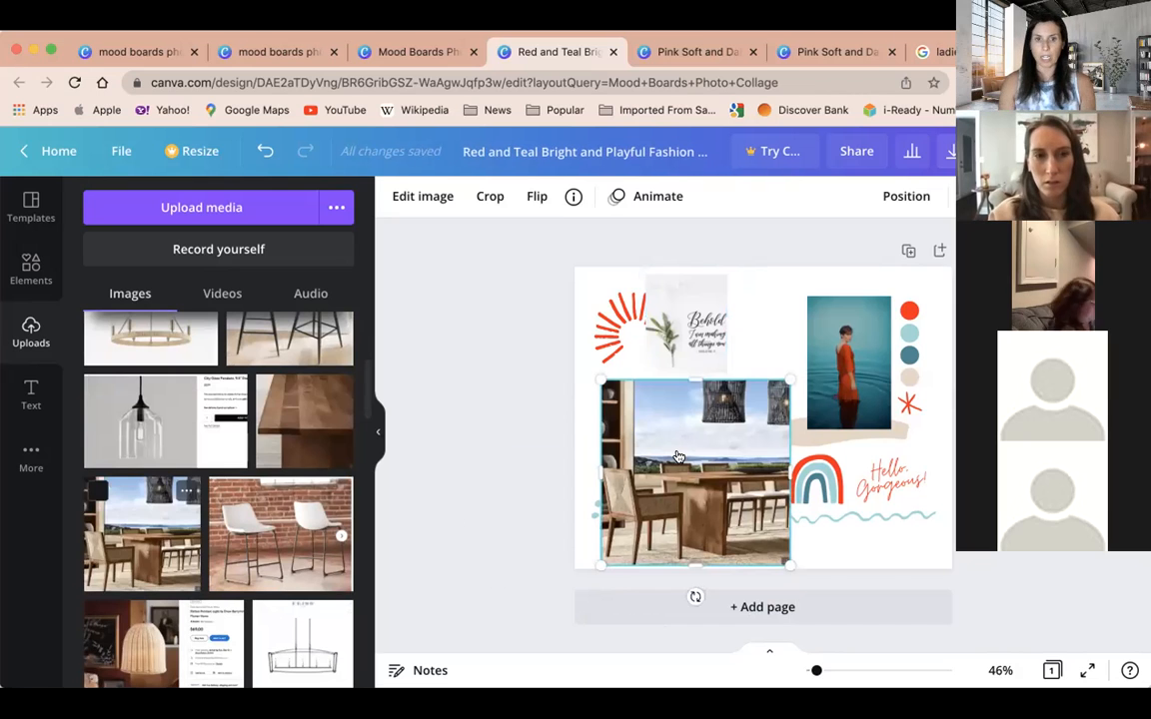
- Shrink the dining table photo to fit between the sunburst and the teal dots, trim its upper edge slightly and tilt it clockwise
{"action": "left_click_drag", "start_coordinate": [600, 564], "coordinate": [689, 476]}
{"action": "left_click_drag", "start_coordinate": [724, 429], "coordinate": [622, 420]}
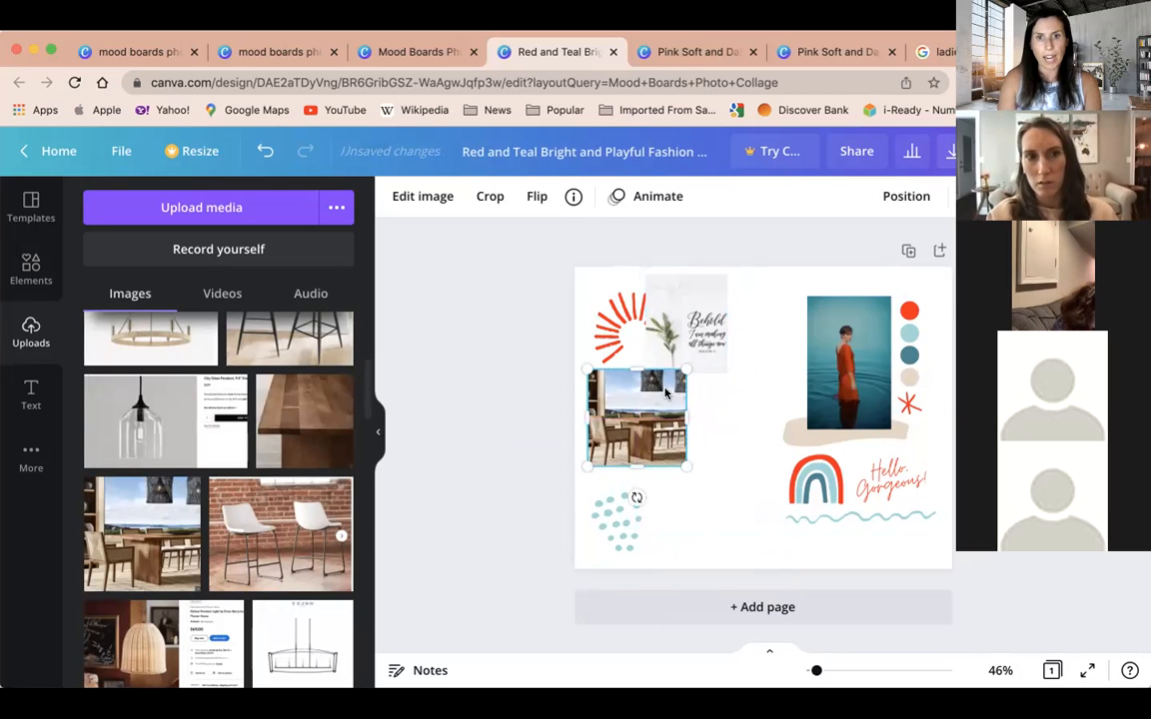
{"action": "left_click_drag", "start_coordinate": [686, 369], "coordinate": [661, 375]}
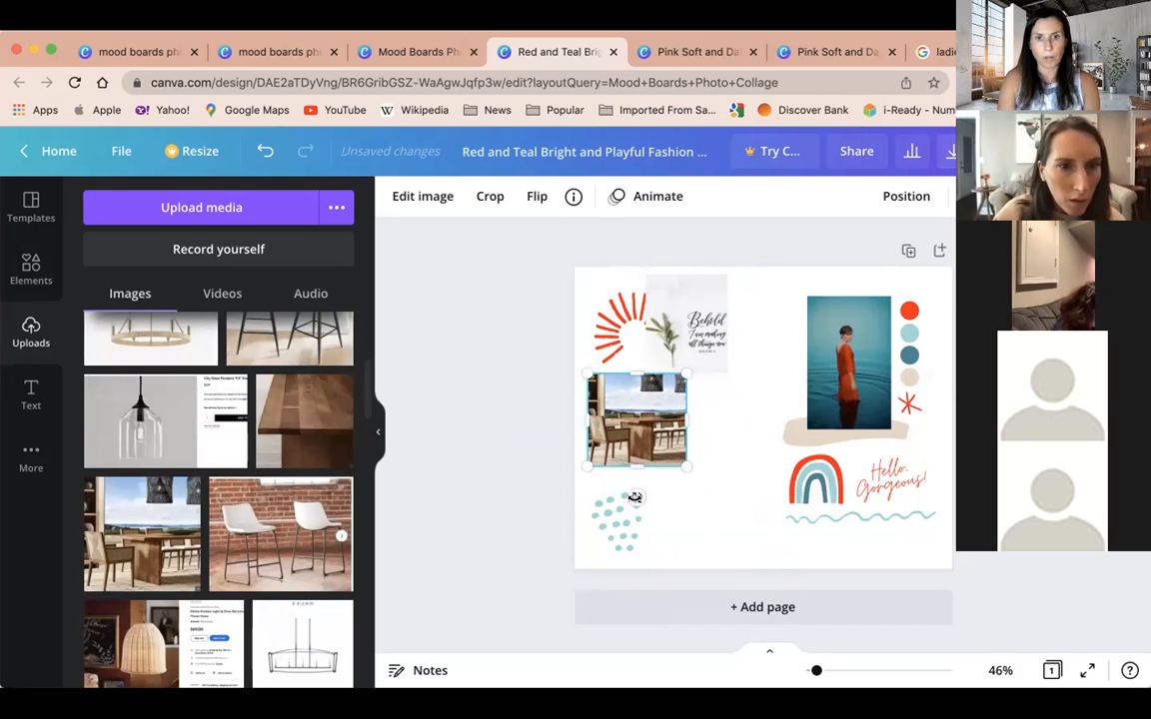
{"action": "left_click_drag", "start_coordinate": [634, 497], "coordinate": [620, 498]}
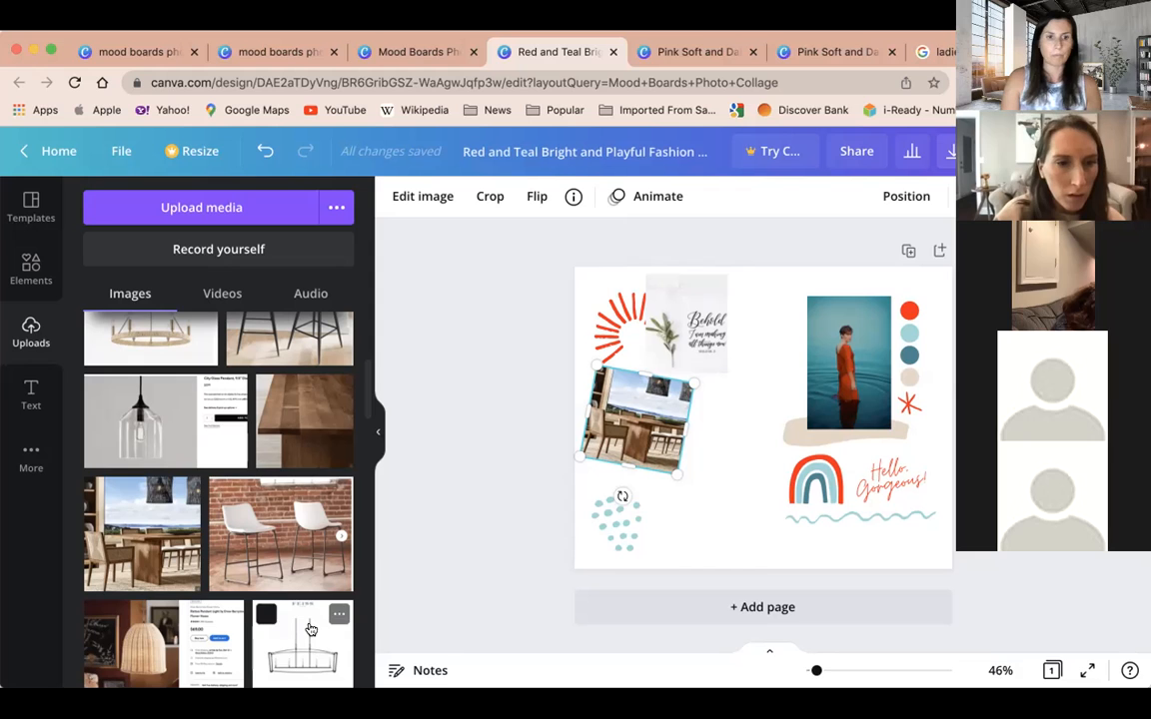
{"action": "scroll", "coordinate": [334, 515], "scroll_direction": "up", "scroll_amount": 5}
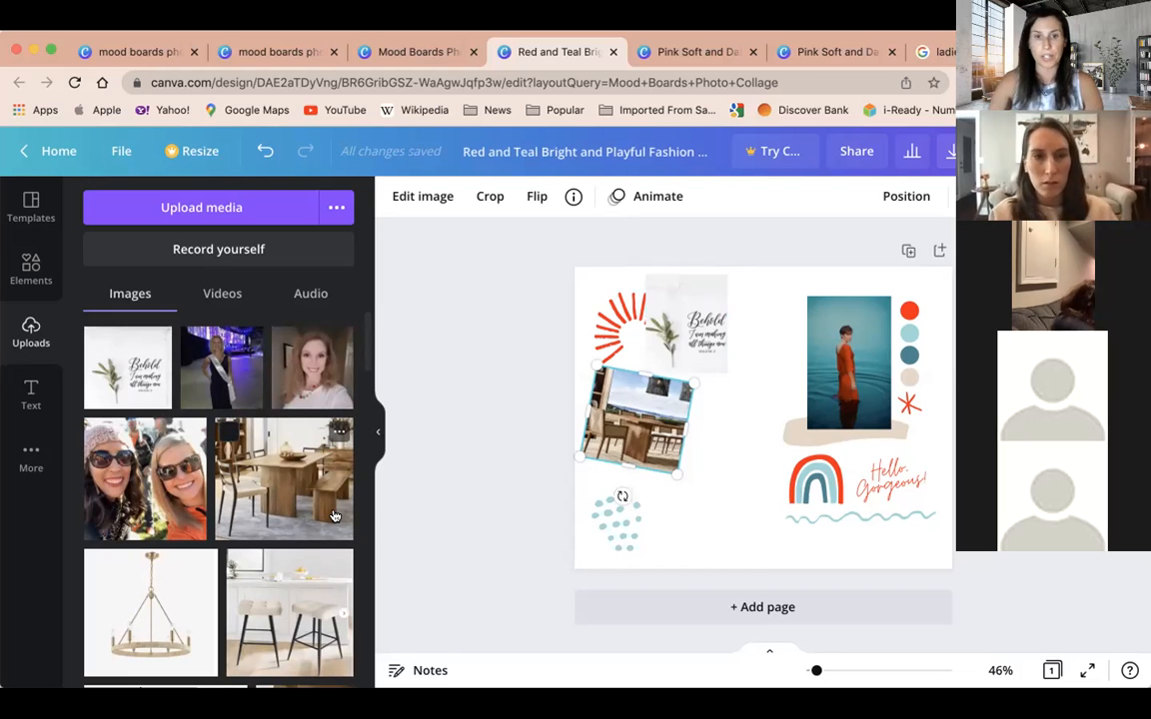
- Nudge the red sunburst up slightly and duplicate it, leaving the copy slightly offset over the original
{"action": "left_click", "coordinate": [631, 320]}
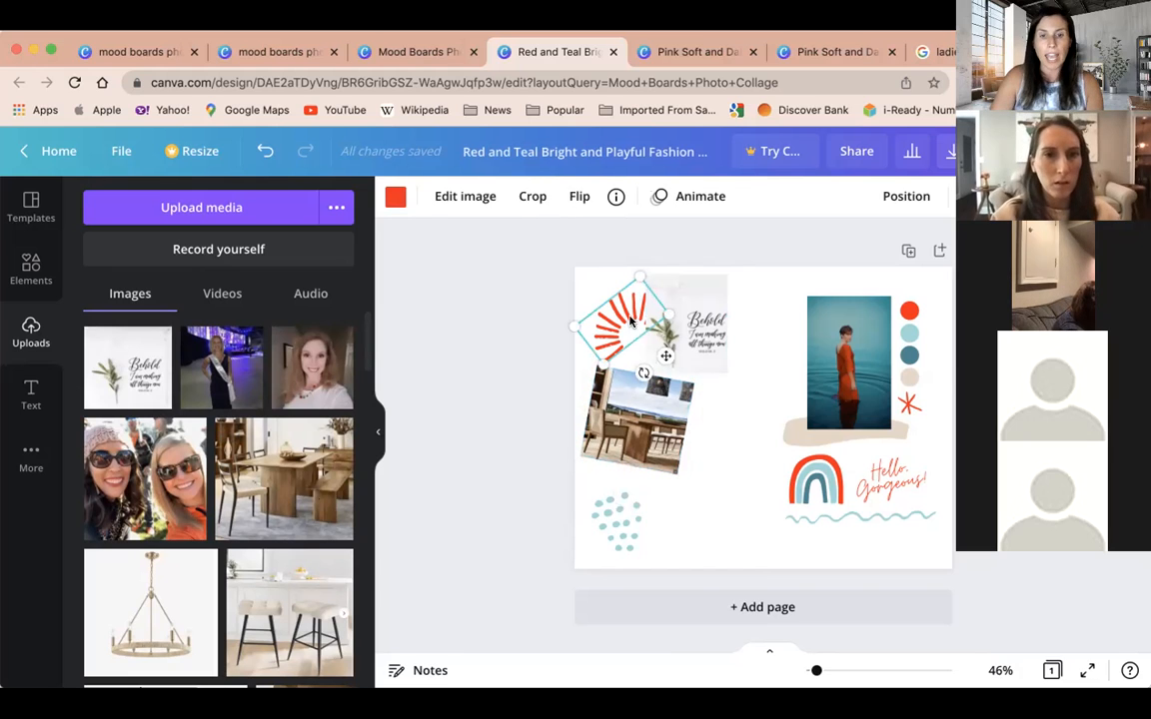
{"action": "left_click", "coordinate": [623, 523]}
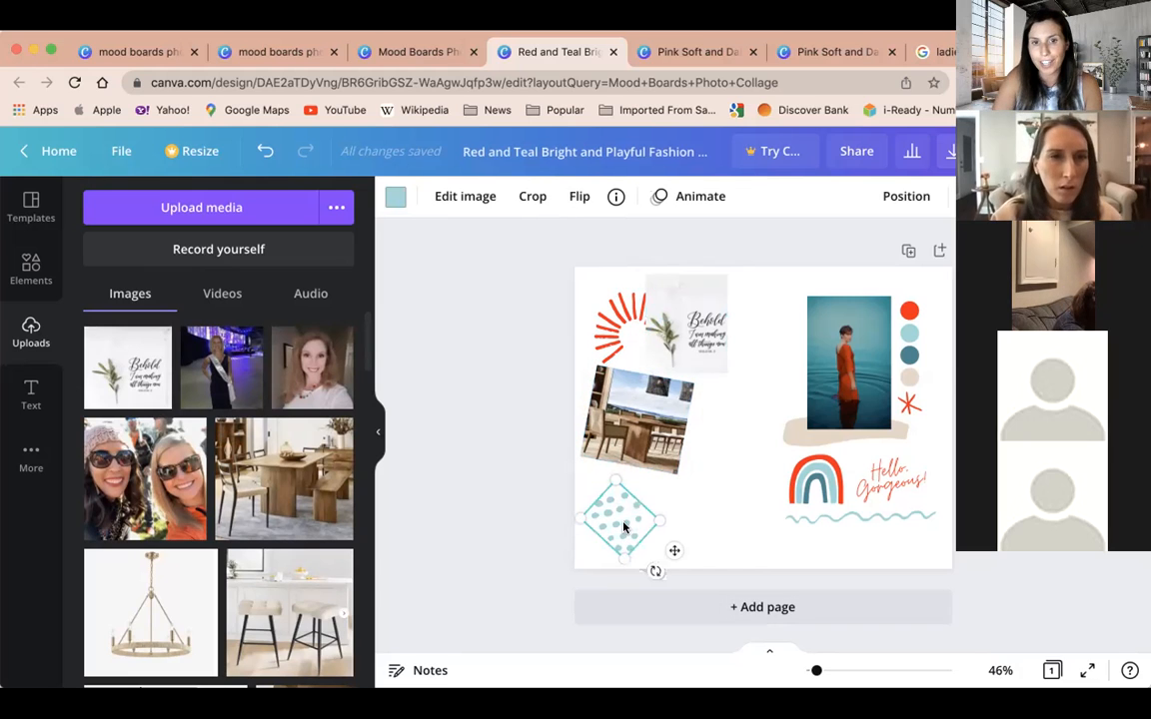
{"action": "left_click", "coordinate": [621, 332]}
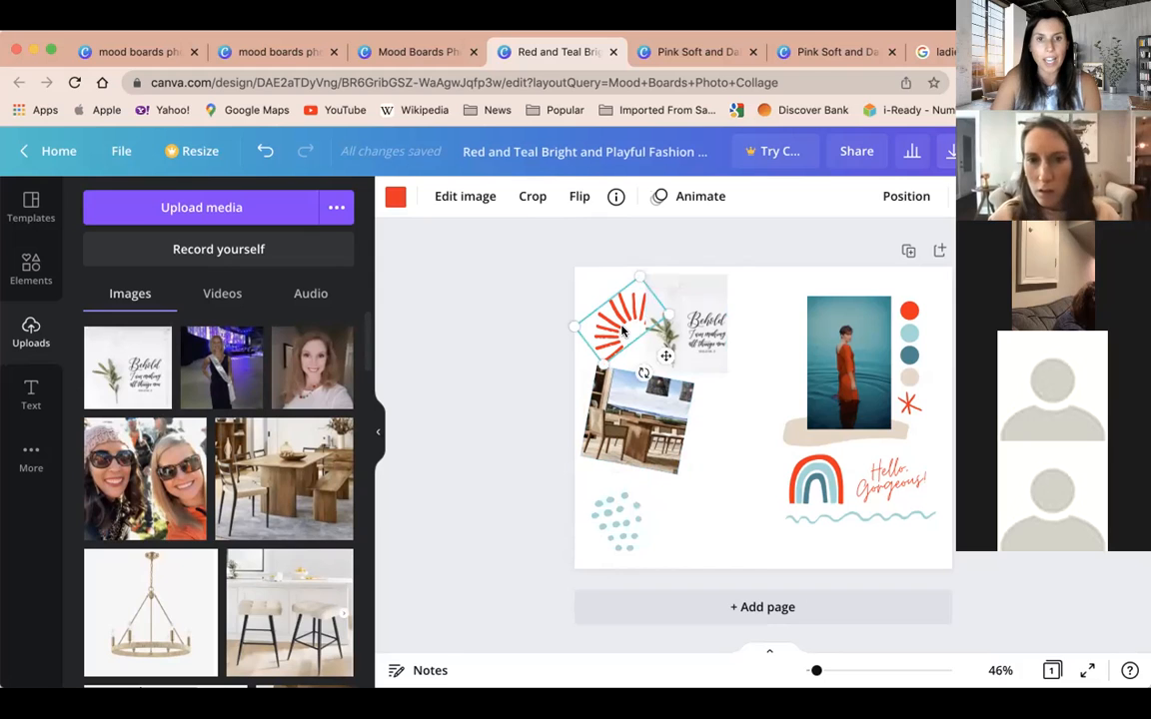
{"action": "left_click_drag", "start_coordinate": [622, 331], "coordinate": [622, 319]}
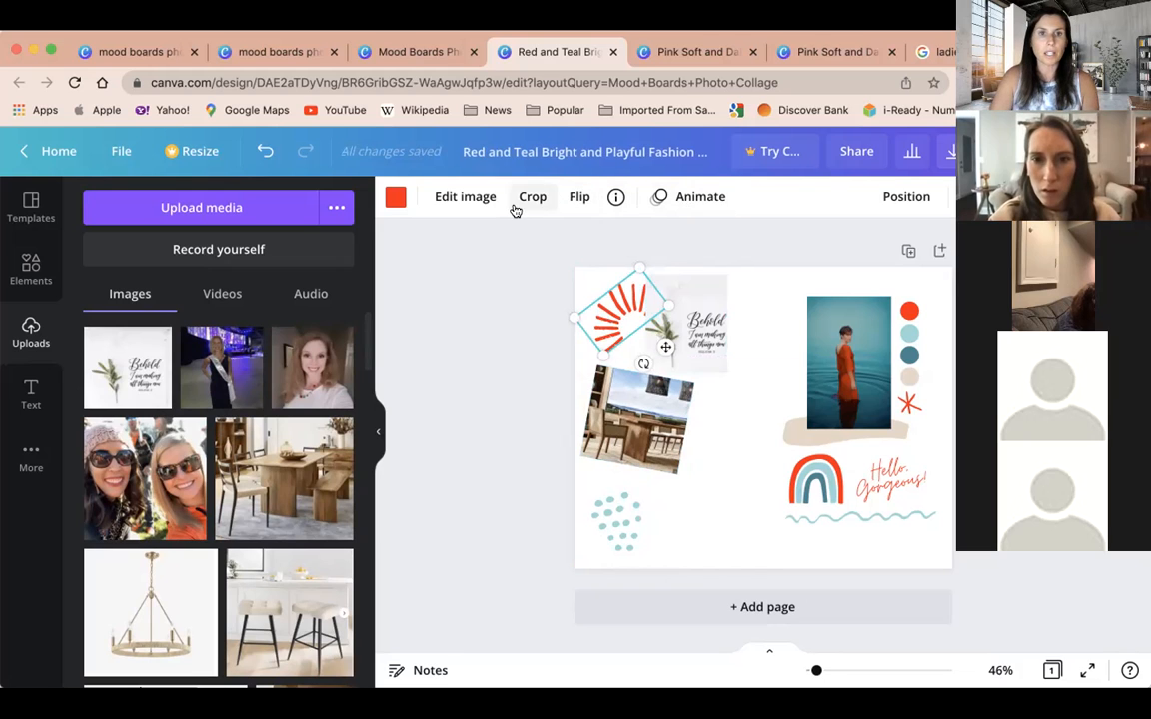
{"action": "left_click", "coordinate": [470, 196]}
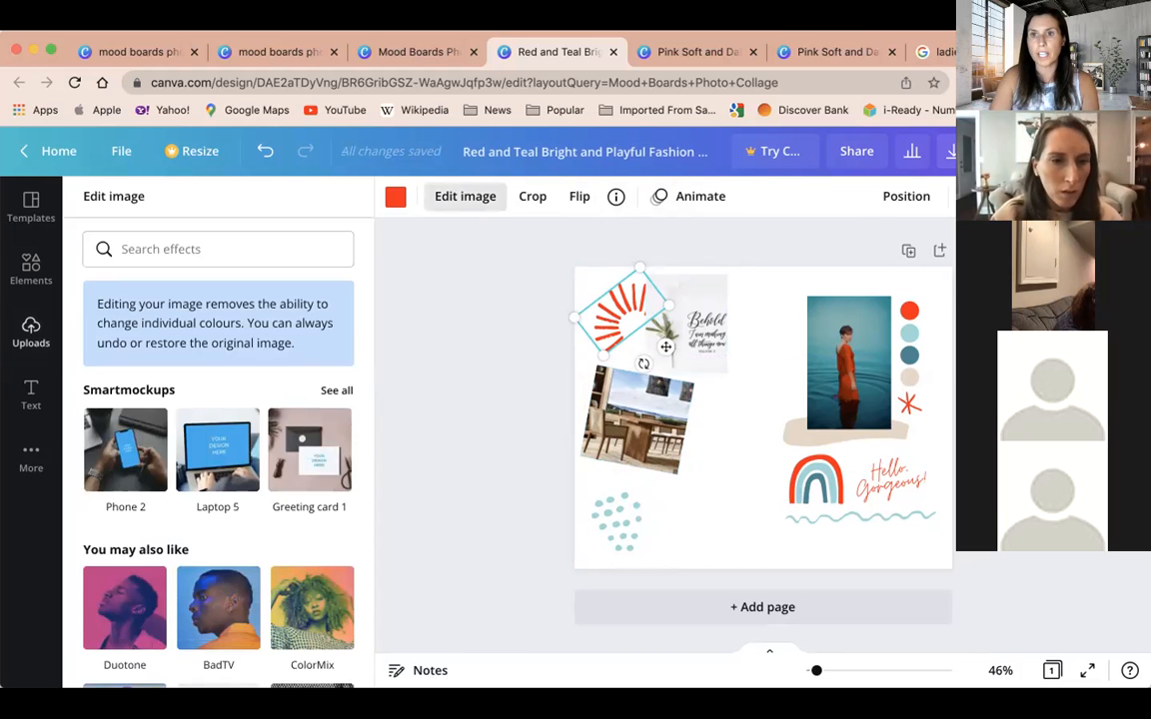
{"action": "left_click_drag", "start_coordinate": [665, 347], "coordinate": [673, 355]}
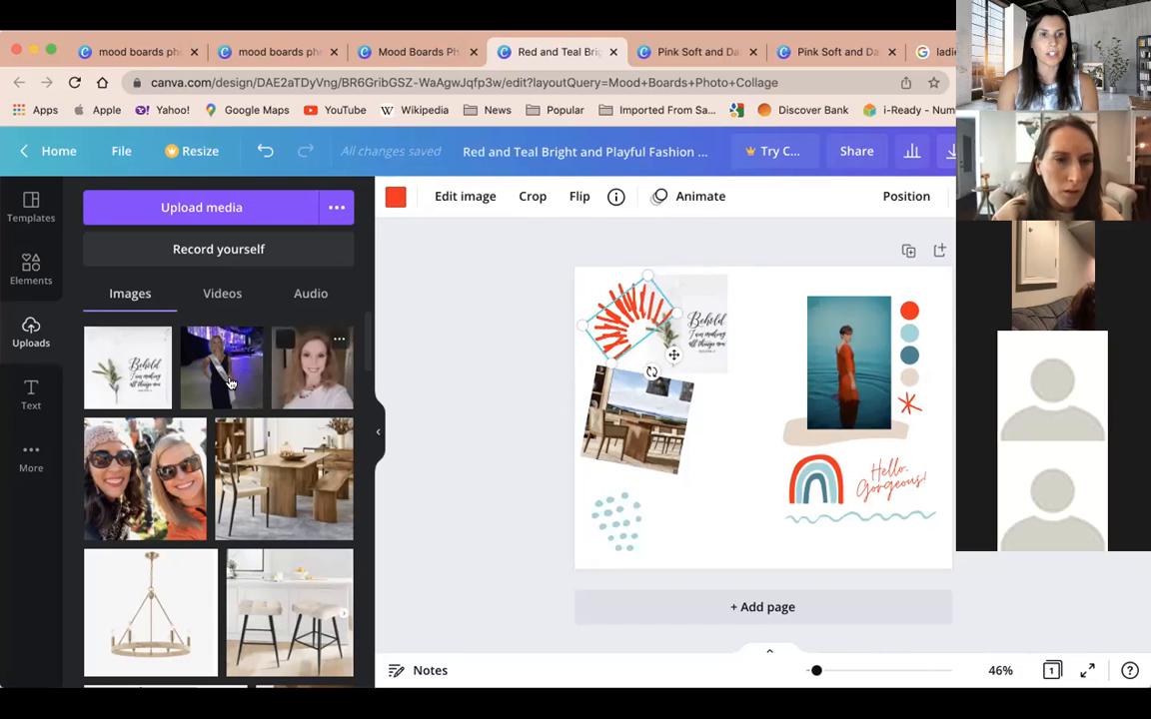
- Replace the template photo beside the color circles with the uploaded picture of the woman wearing a white sash
{"action": "left_click_drag", "start_coordinate": [222, 377], "coordinate": [817, 340]}
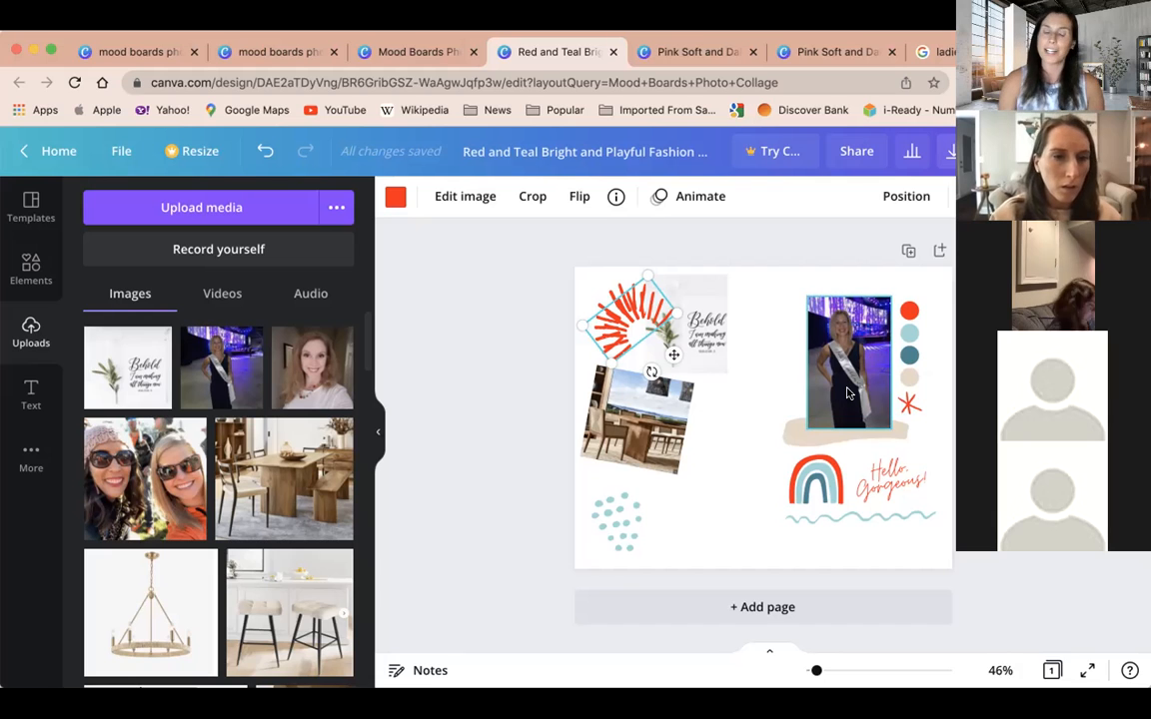
{"action": "scroll", "coordinate": [247, 584], "scroll_direction": "down", "scroll_amount": 1}
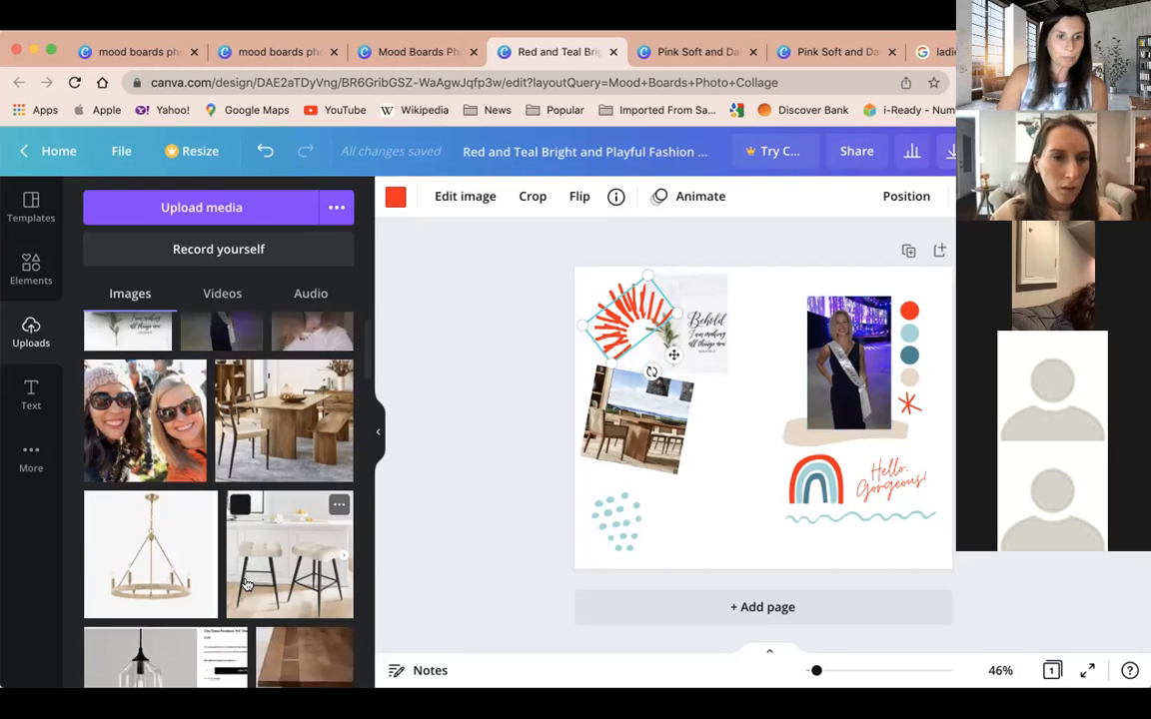
{"action": "scroll", "coordinate": [247, 585], "scroll_direction": "down", "scroll_amount": 2}
{"action": "scroll", "coordinate": [247, 584], "scroll_direction": "up", "scroll_amount": 3}
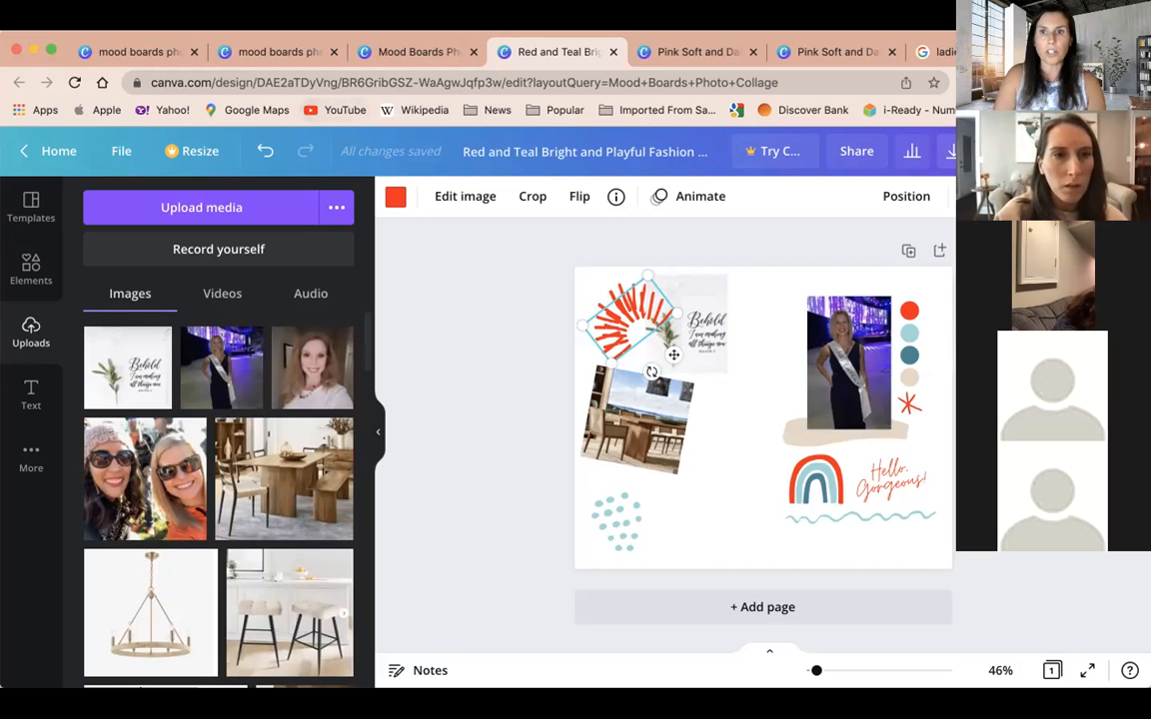
- Switch to the Google "ladies bible study" image results and take a screenshot of the round "Women's Bible Study" picture
{"action": "left_click", "coordinate": [943, 52]}
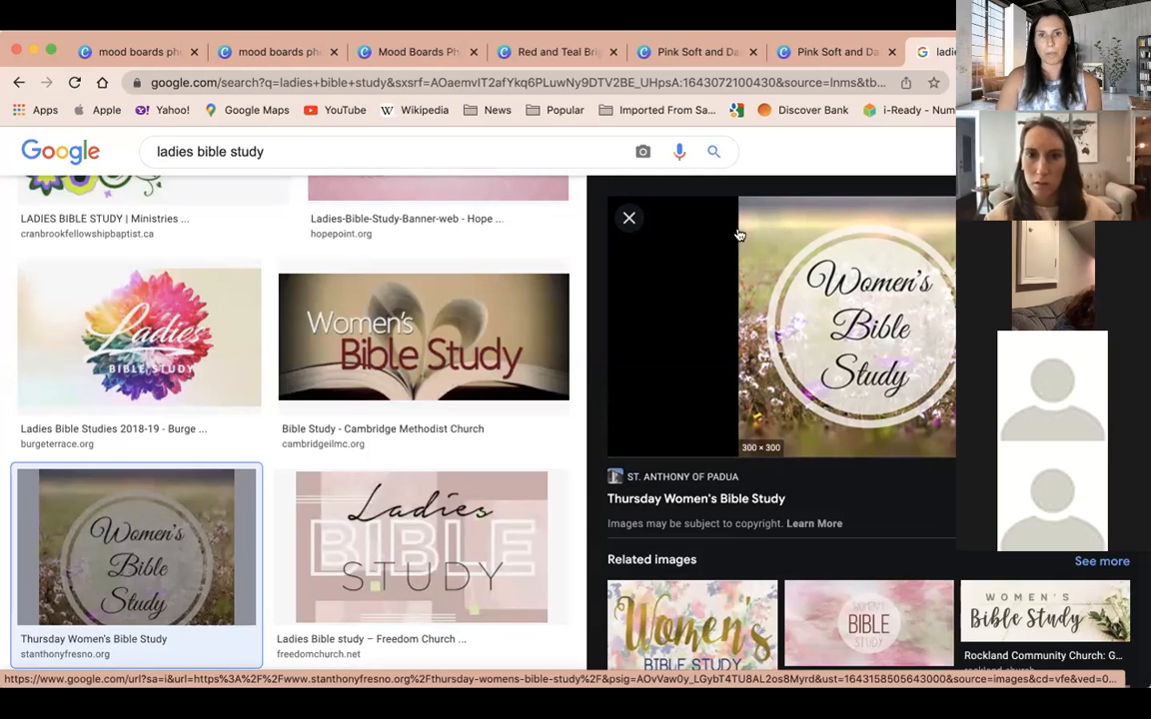
{"action": "left_click", "coordinate": [884, 380]}
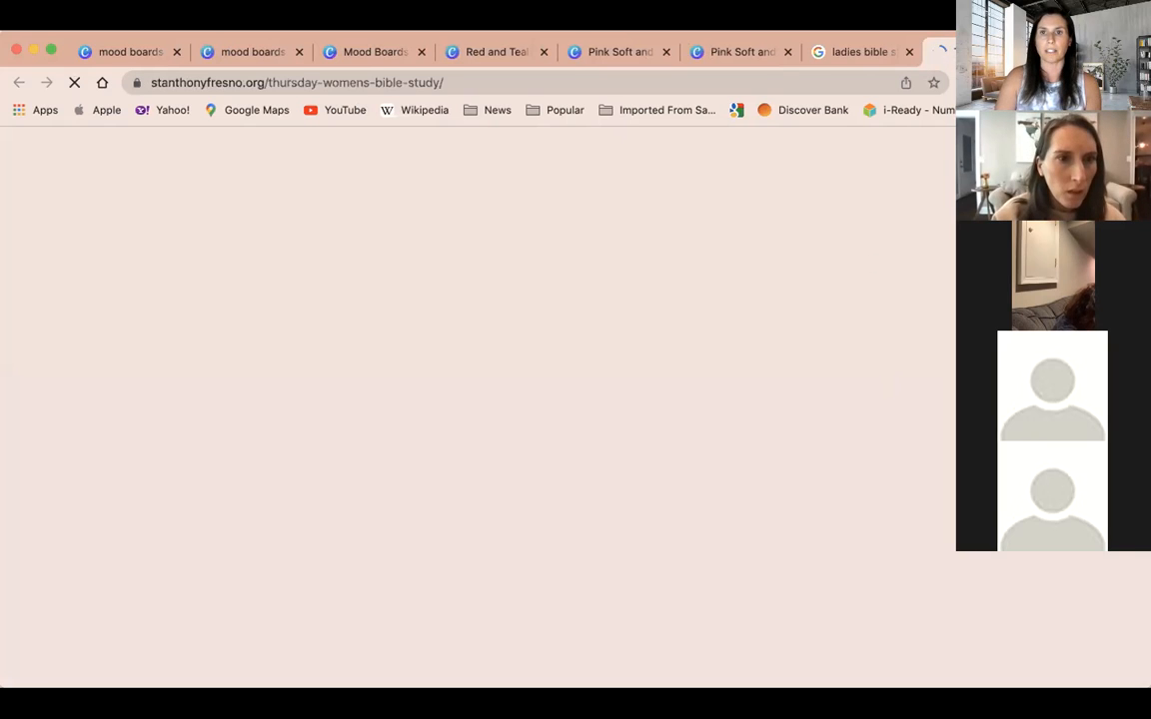
{"action": "key", "text": "super+w"}
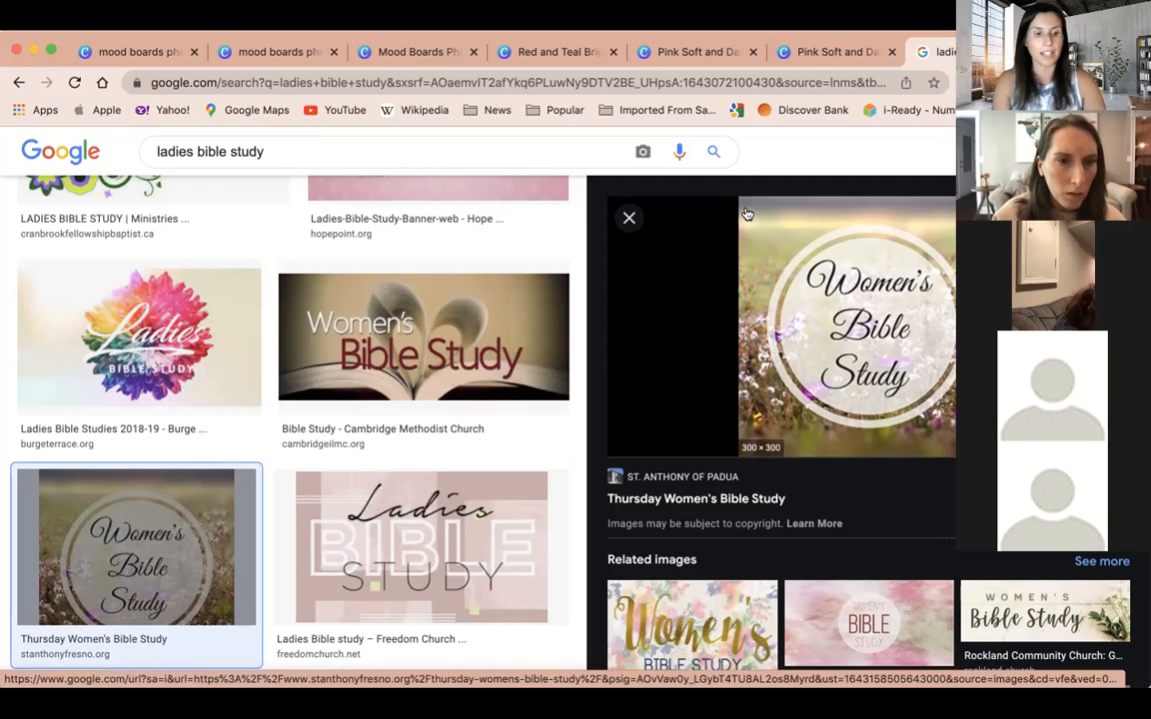
{"action": "key", "text": "super+shift+4"}
{"action": "left_click_drag", "start_coordinate": [744, 206], "coordinate": [999, 455]}
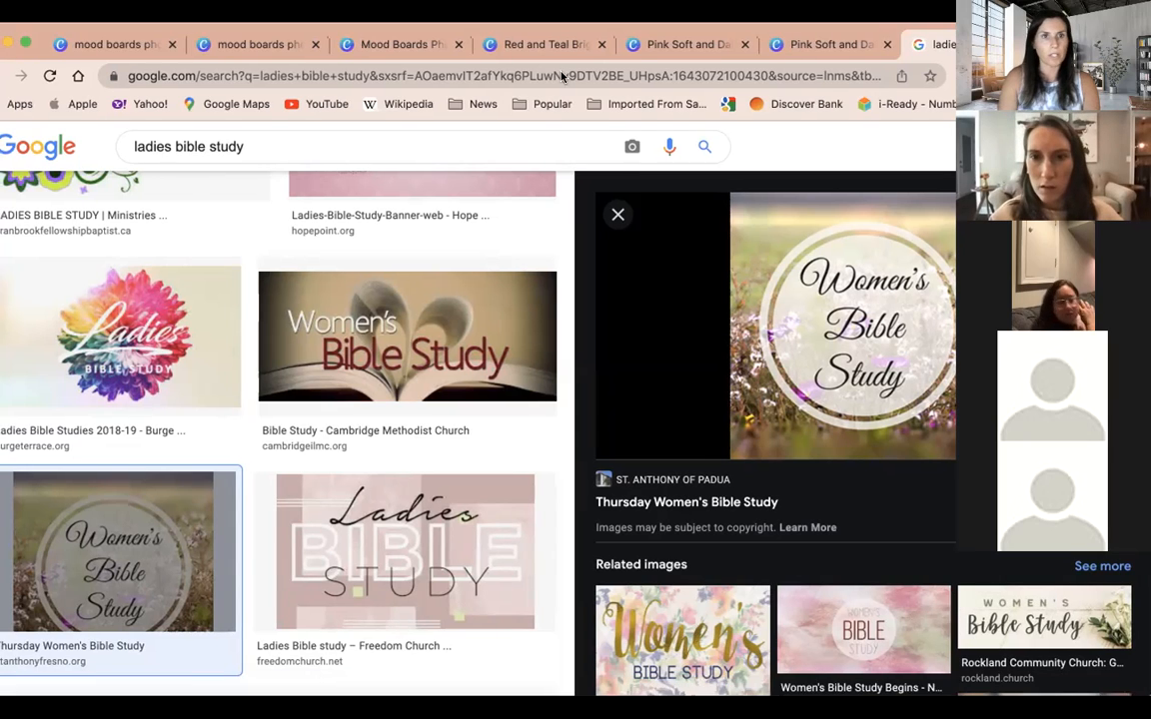
- Switch back to the red and teal Canva design and upload the "Women's Bible Study" screenshot
{"action": "left_click", "coordinate": [824, 44]}
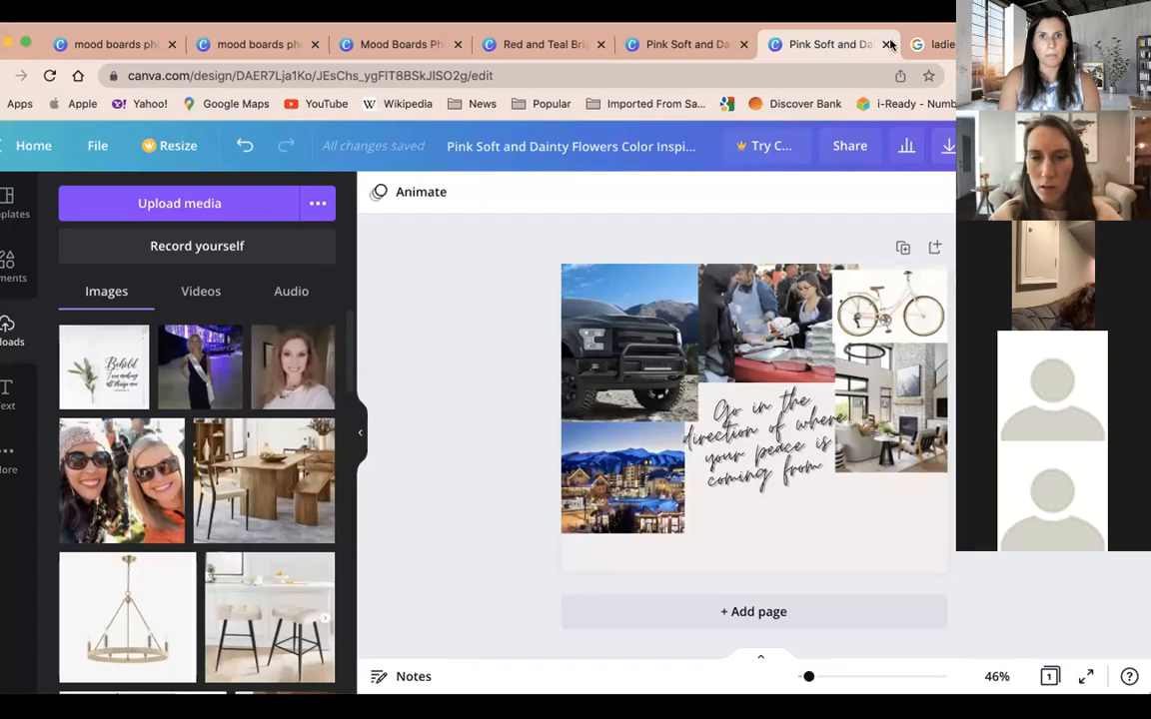
{"action": "left_click", "coordinate": [669, 44]}
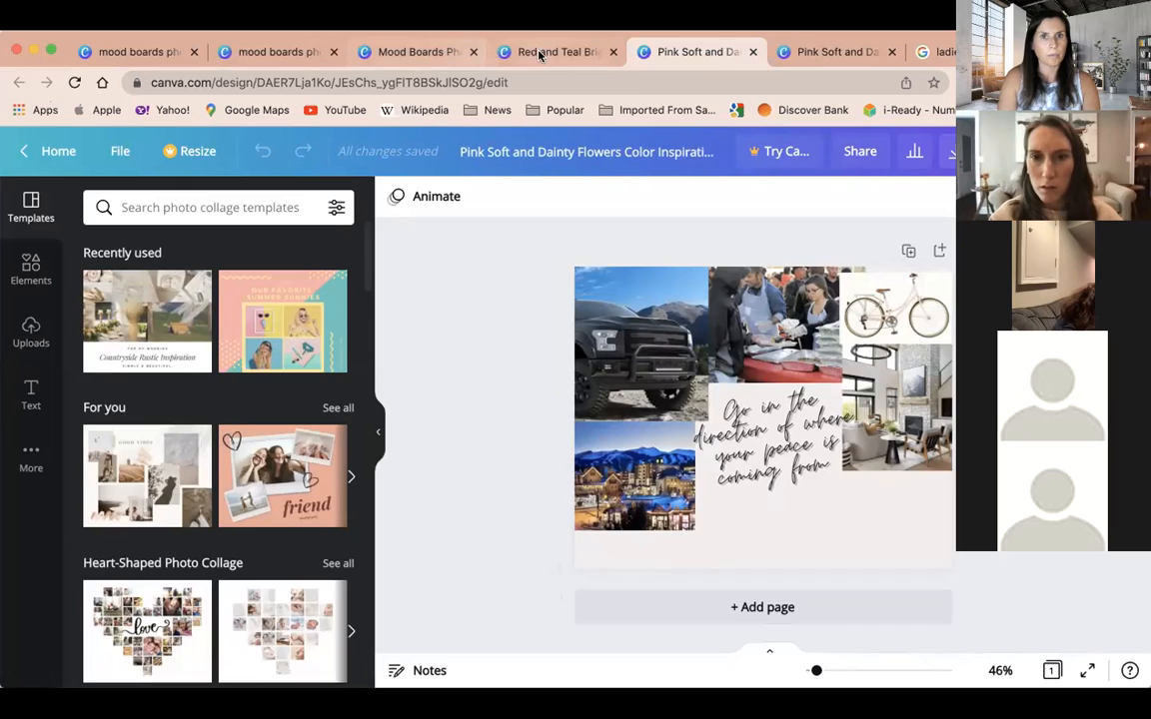
{"action": "left_click", "coordinate": [527, 44]}
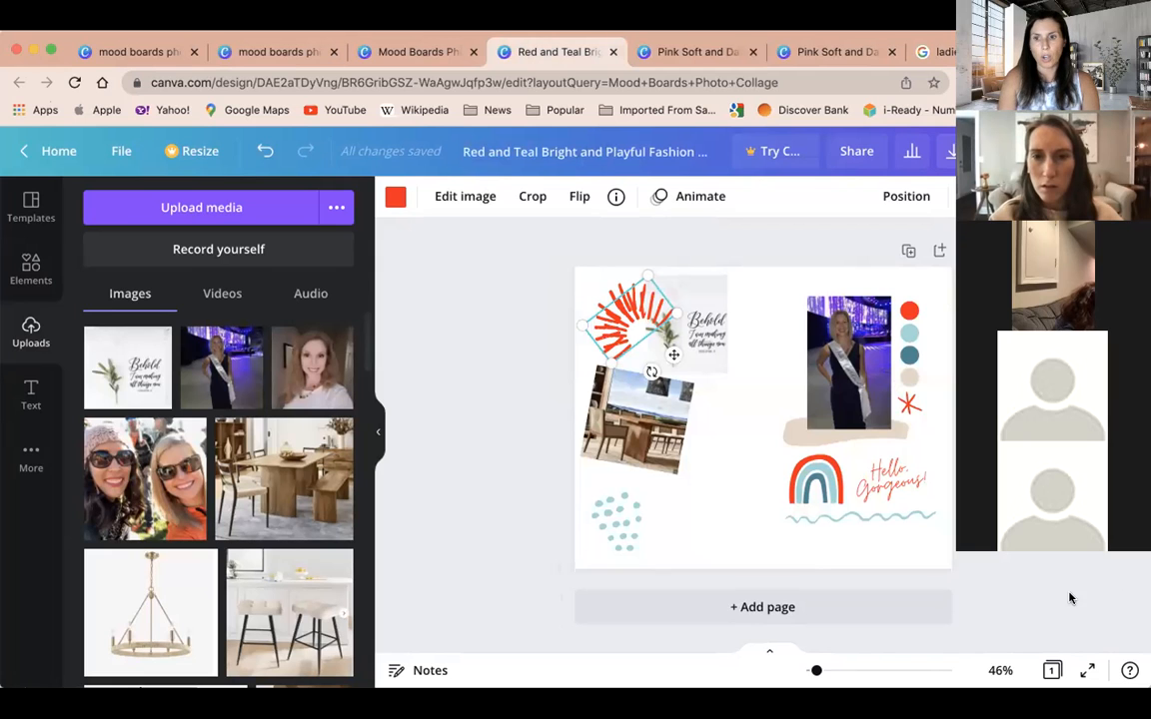
{"action": "left_click_drag", "start_coordinate": [1071, 599], "coordinate": [218, 381]}
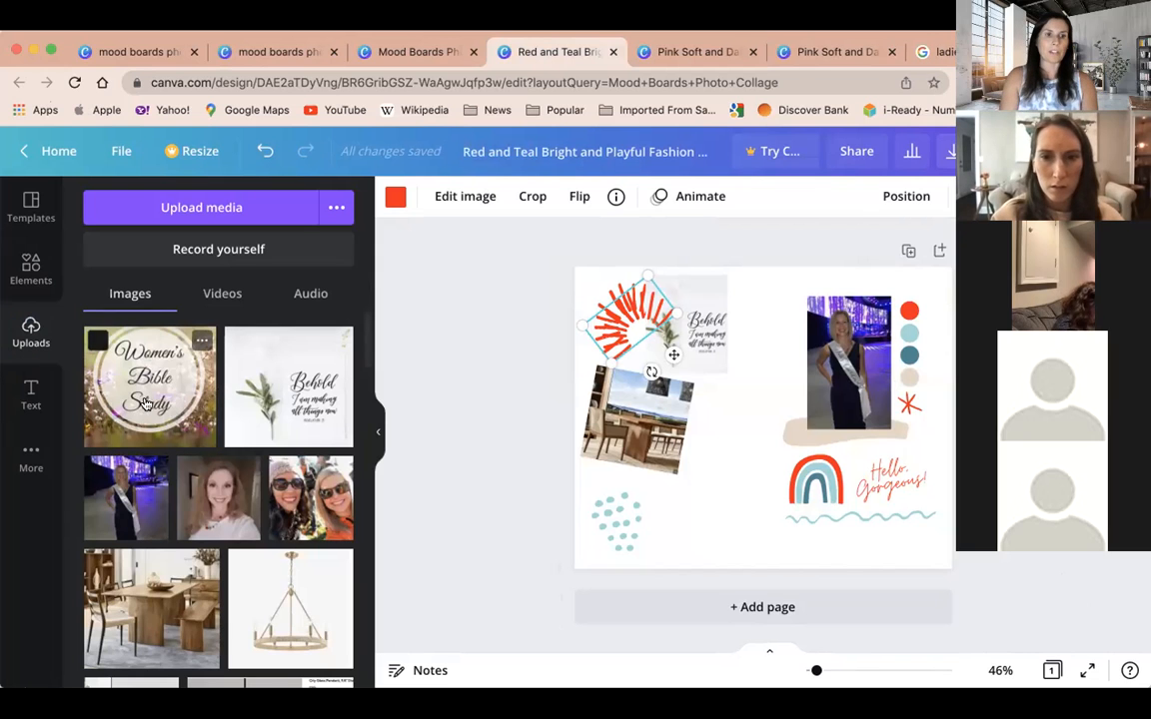
- Place the "Women's Bible Study" image beside the teal dots and tilt it counterclockwise
{"action": "left_click_drag", "start_coordinate": [147, 404], "coordinate": [681, 534]}
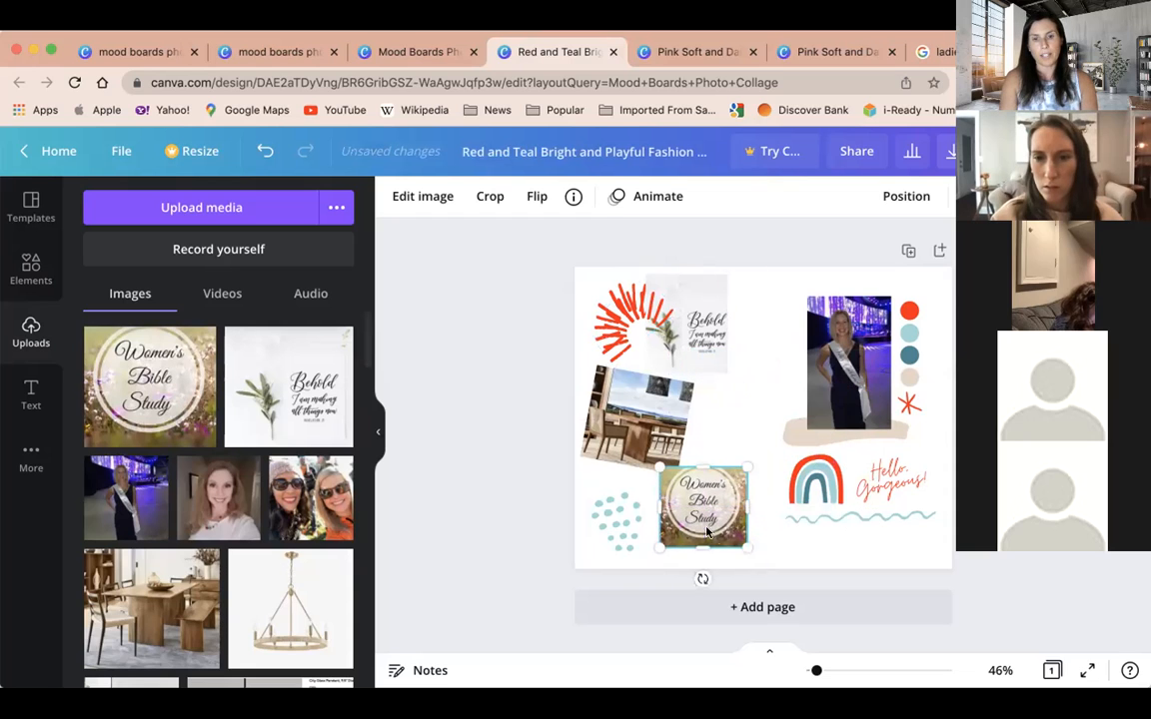
{"action": "left_click_drag", "start_coordinate": [697, 579], "coordinate": [735, 556]}
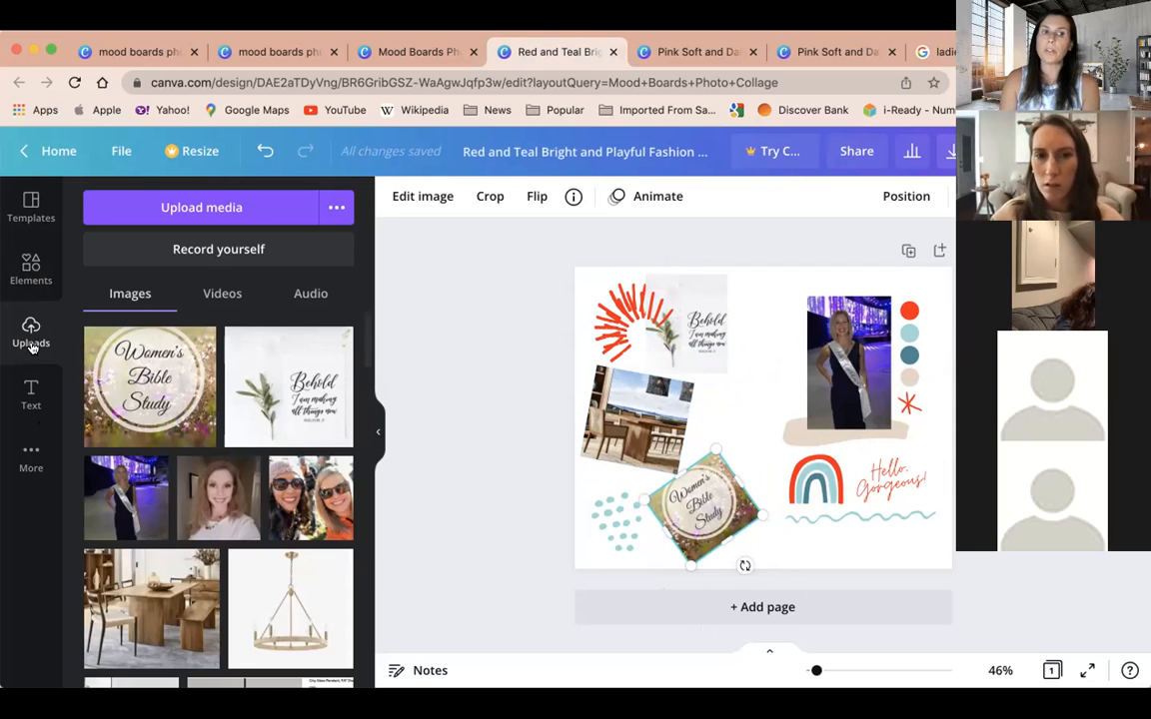
- Browse the font combinations, search the text options for "focus" and "bee", and clear the search
{"action": "left_click", "coordinate": [30, 399]}
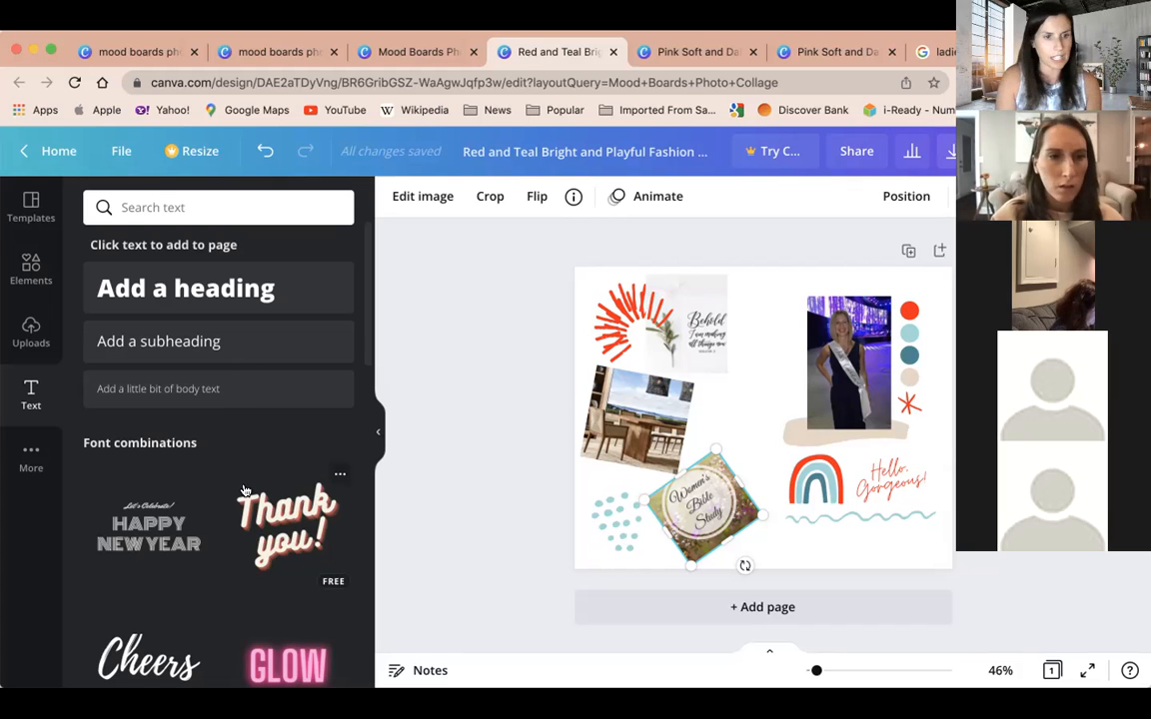
{"action": "scroll", "coordinate": [244, 490], "scroll_direction": "down", "scroll_amount": 2}
{"action": "scroll", "coordinate": [244, 491], "scroll_direction": "up", "scroll_amount": 3}
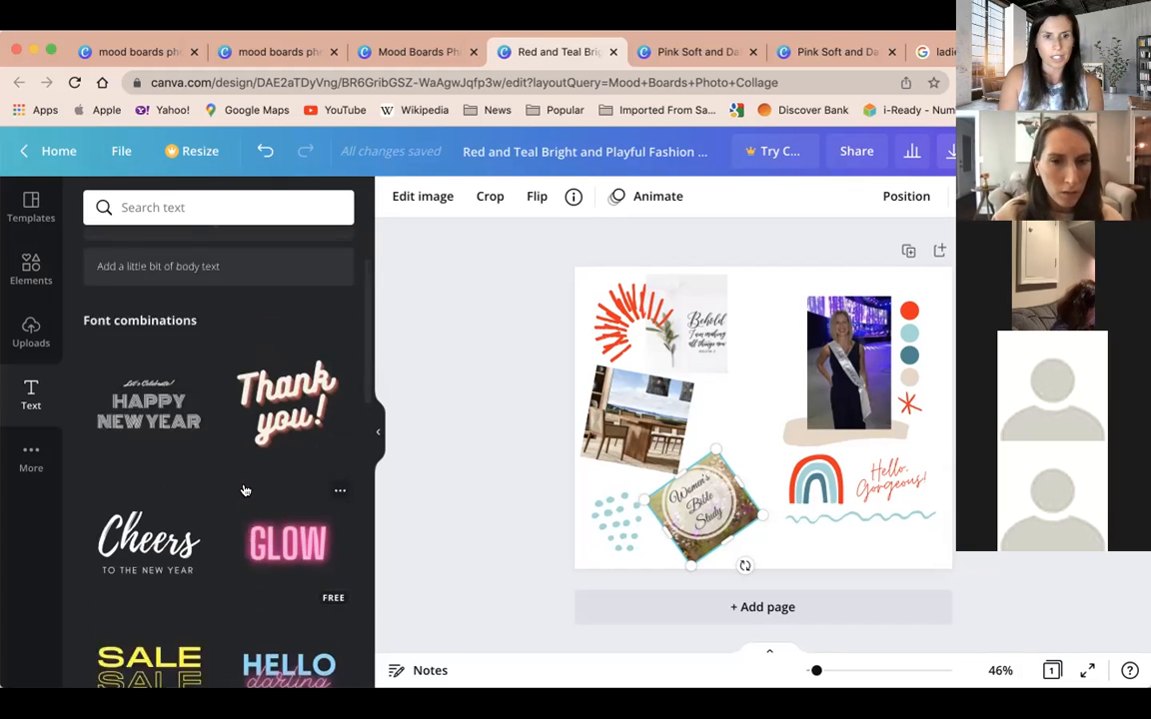
{"action": "scroll", "coordinate": [261, 445], "scroll_direction": "up", "scroll_amount": 1}
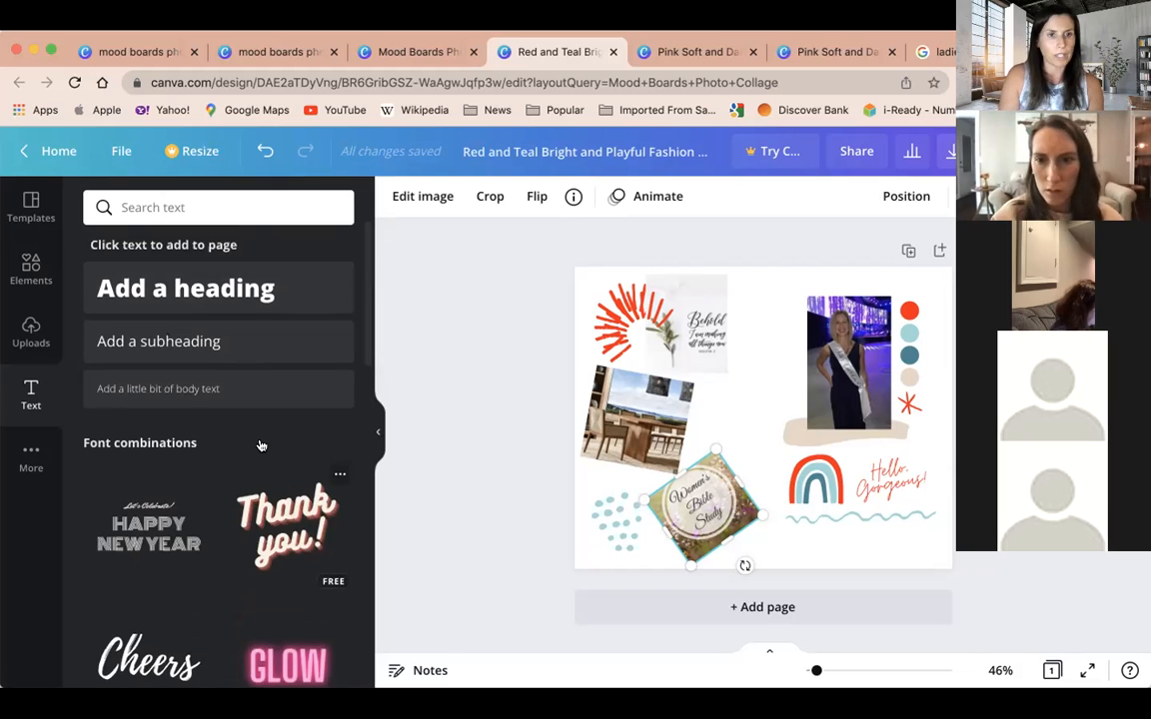
{"action": "left_click", "coordinate": [270, 206]}
{"action": "type", "text": "focus"}
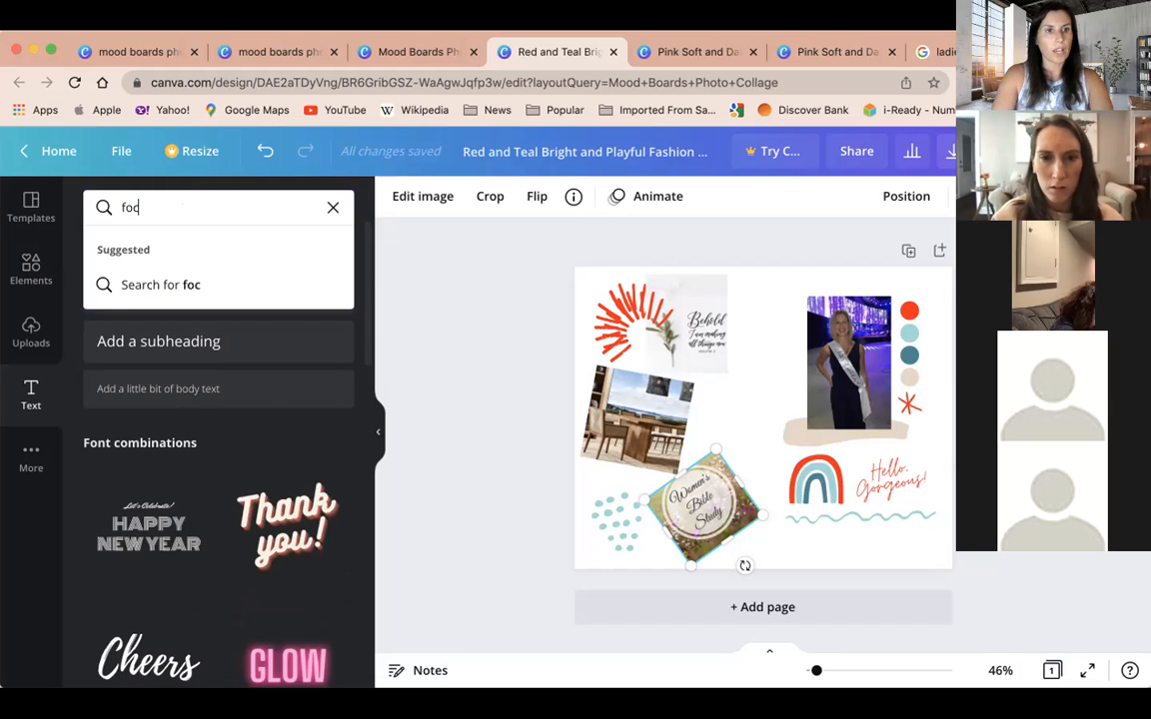
{"action": "key", "text": "Return"}
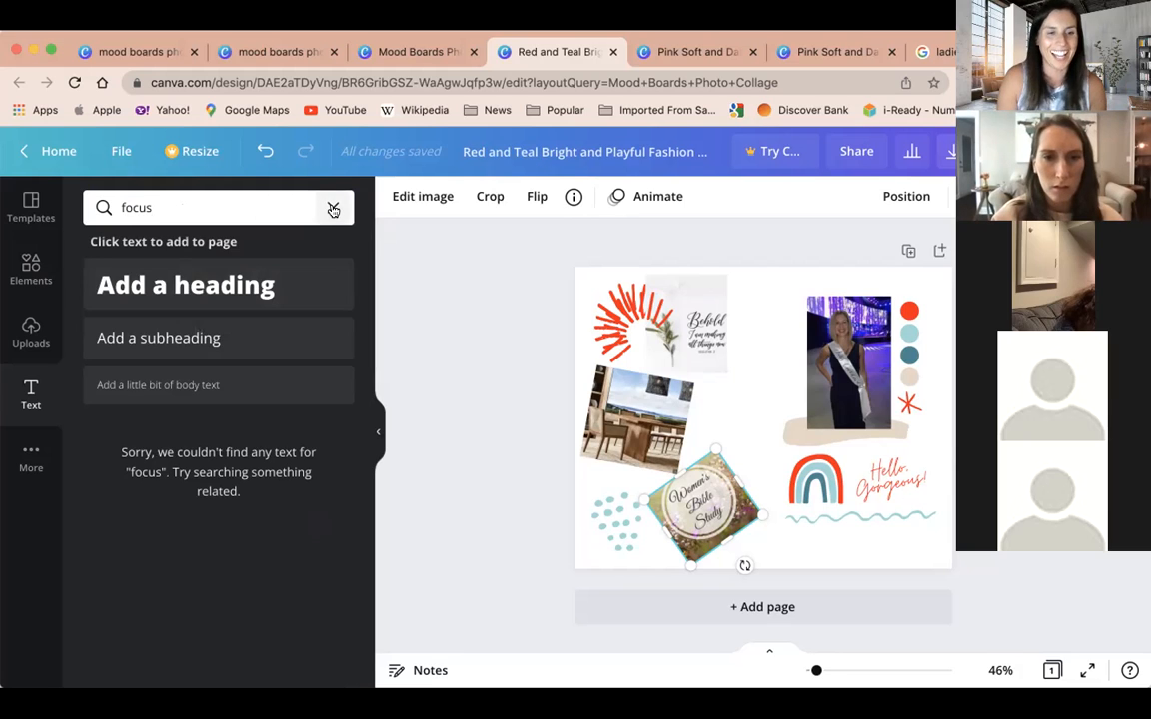
{"action": "left_click", "coordinate": [275, 204]}
{"action": "double_click", "coordinate": [273, 204]}
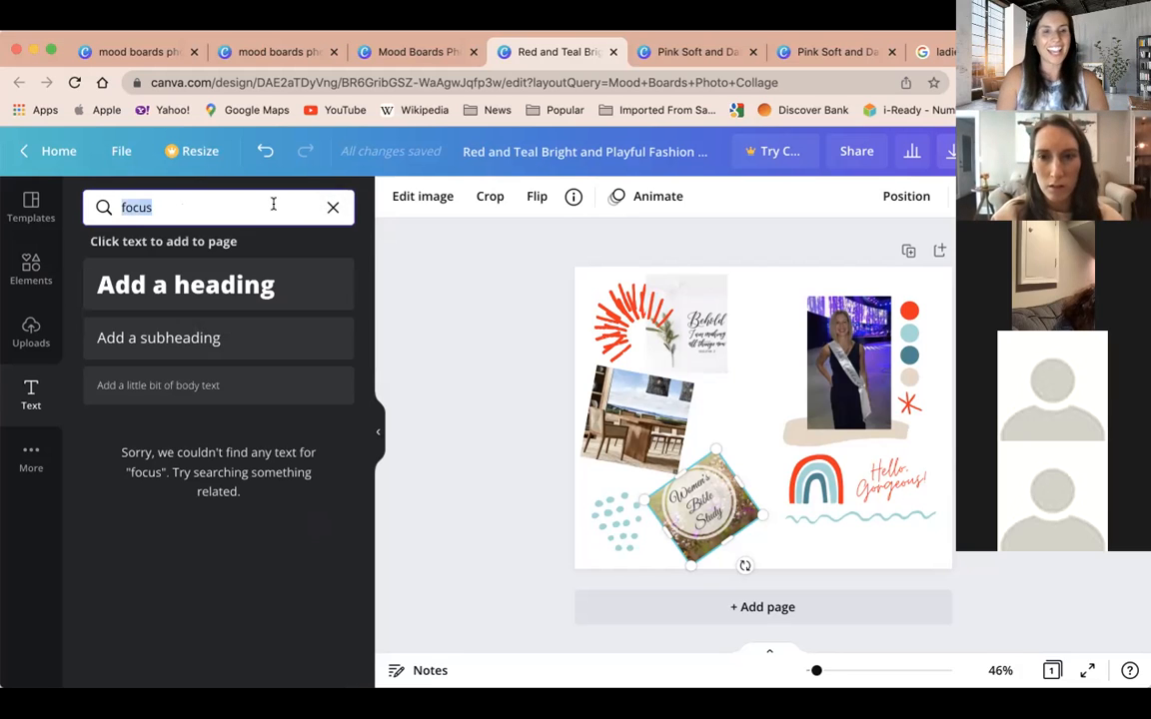
{"action": "type", "text": "bee"}
{"action": "key", "text": "Return"}
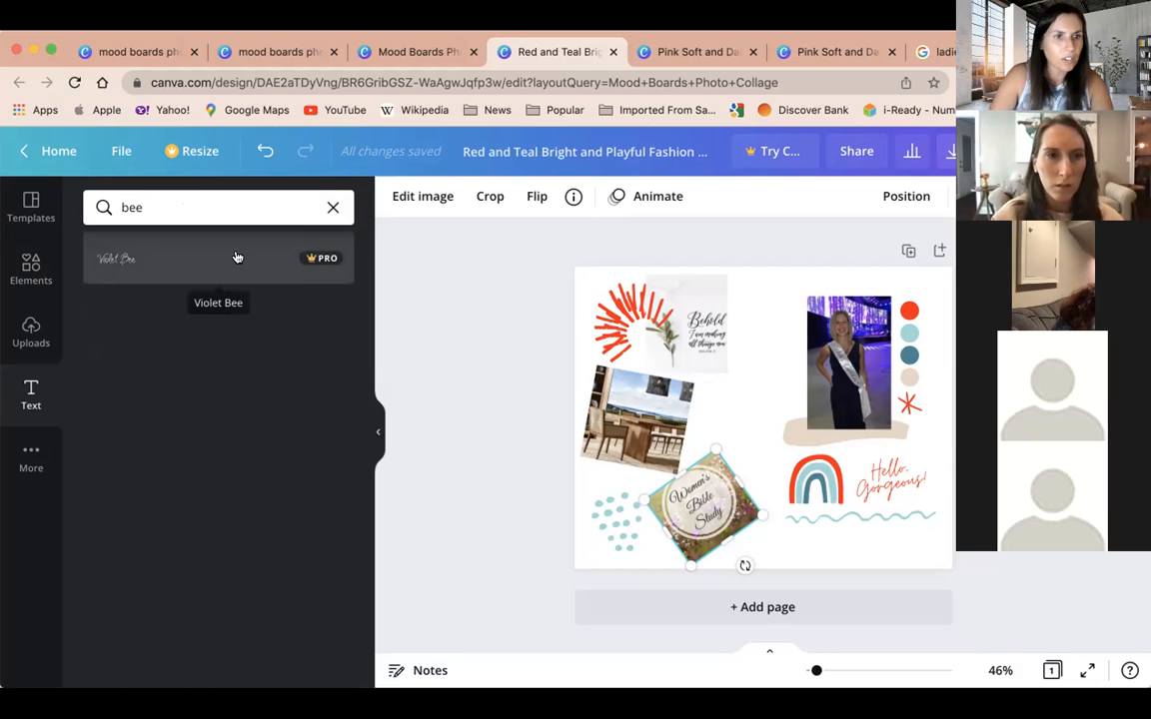
{"action": "left_click", "coordinate": [332, 208]}
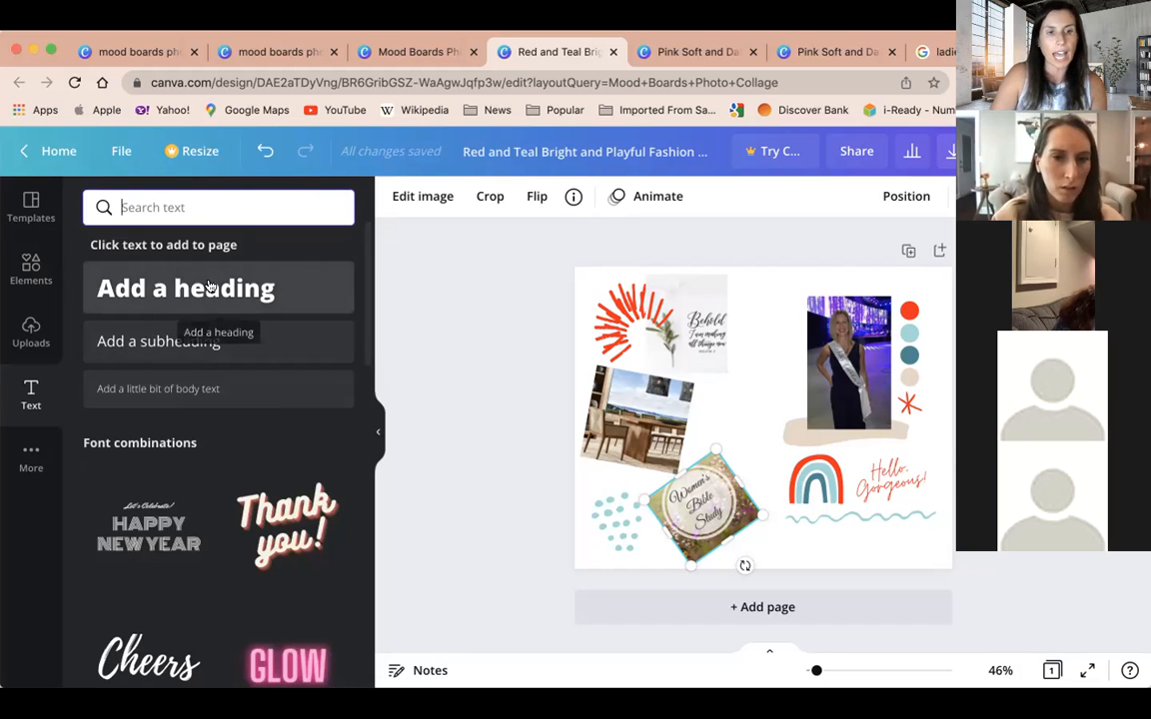
- Add a subheading to the page and change its text to "Vision Board 2022"
{"action": "left_click", "coordinate": [204, 343]}
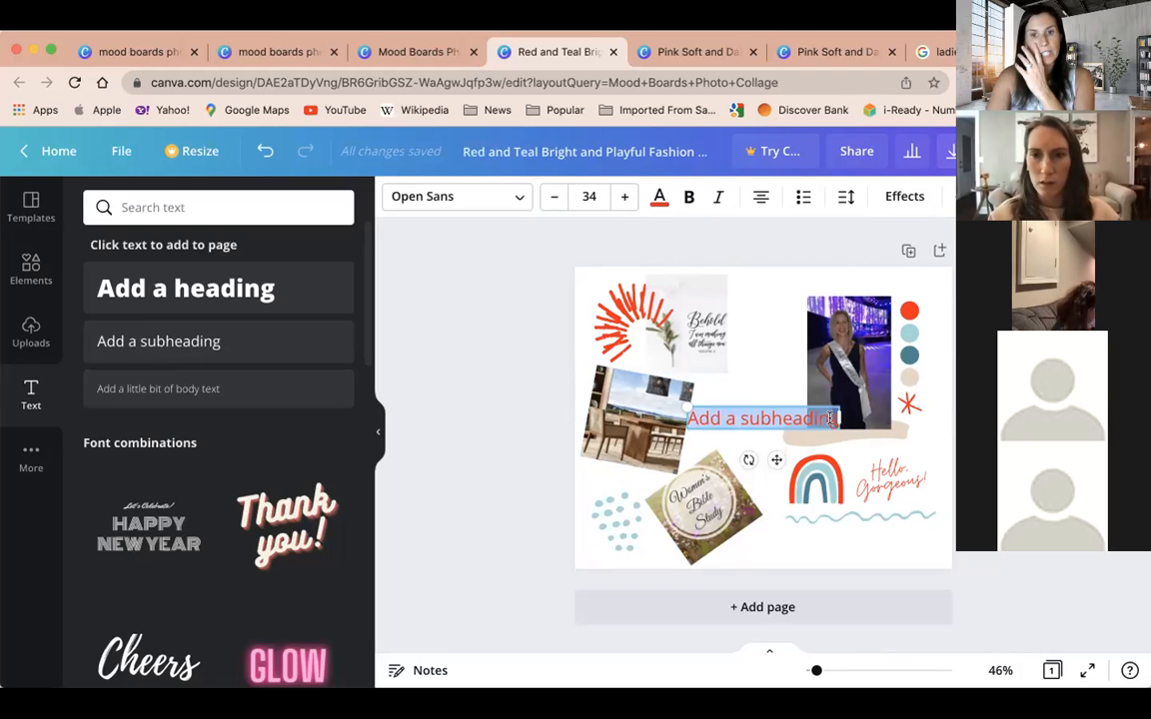
{"action": "key", "text": "BackSpace"}
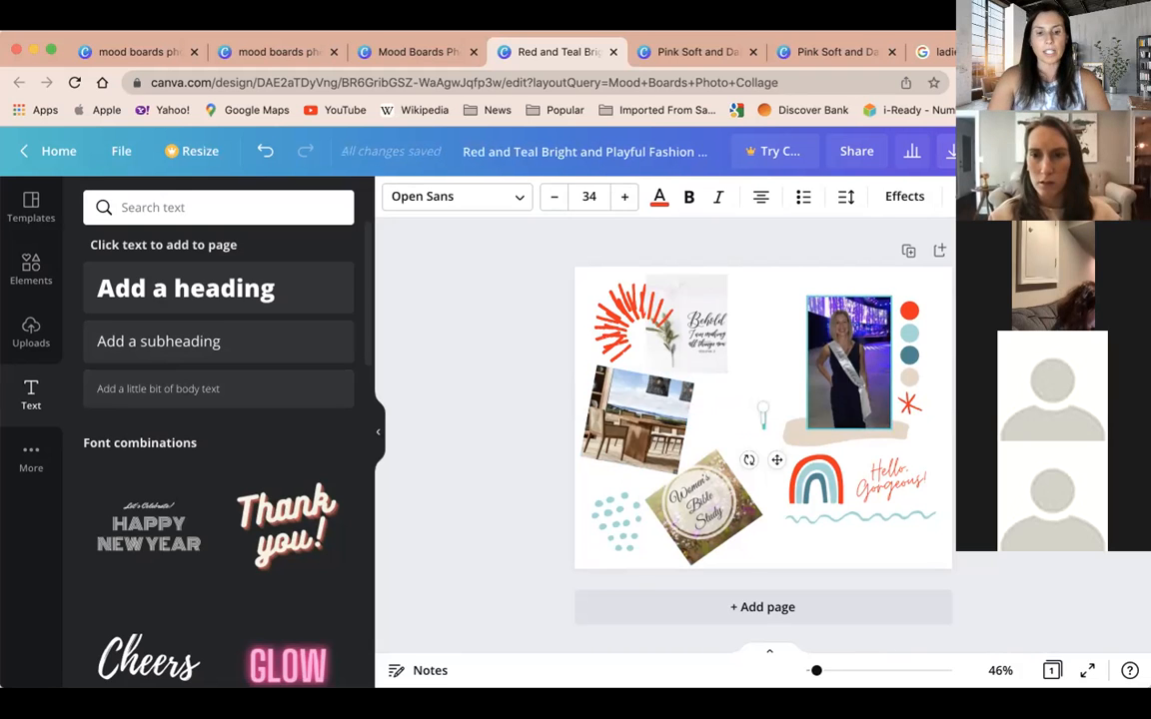
{"action": "type", "text": "Vidion"}
{"action": "key", "text": "BackSpace"}
{"action": "key", "text": "BackSpace"}
{"action": "key", "text": "BackSpace"}
{"action": "key", "text": "BackSpace"}
{"action": "type", "text": "sion"}
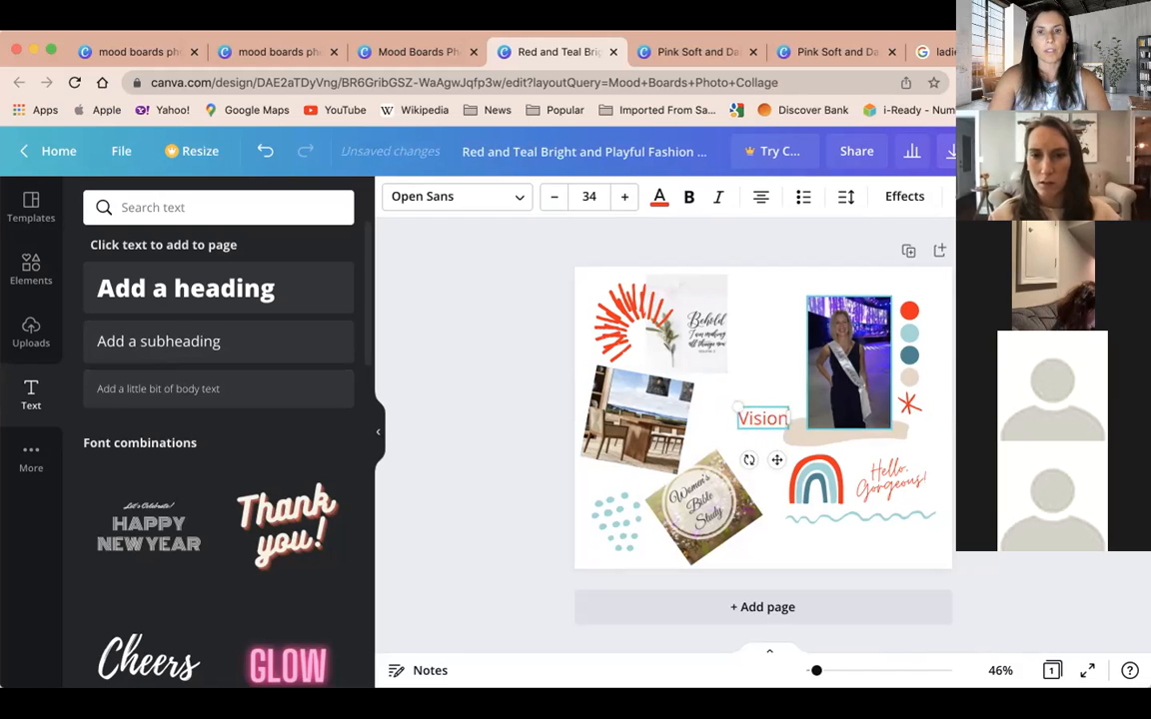
{"action": "type", "text": " Board"}
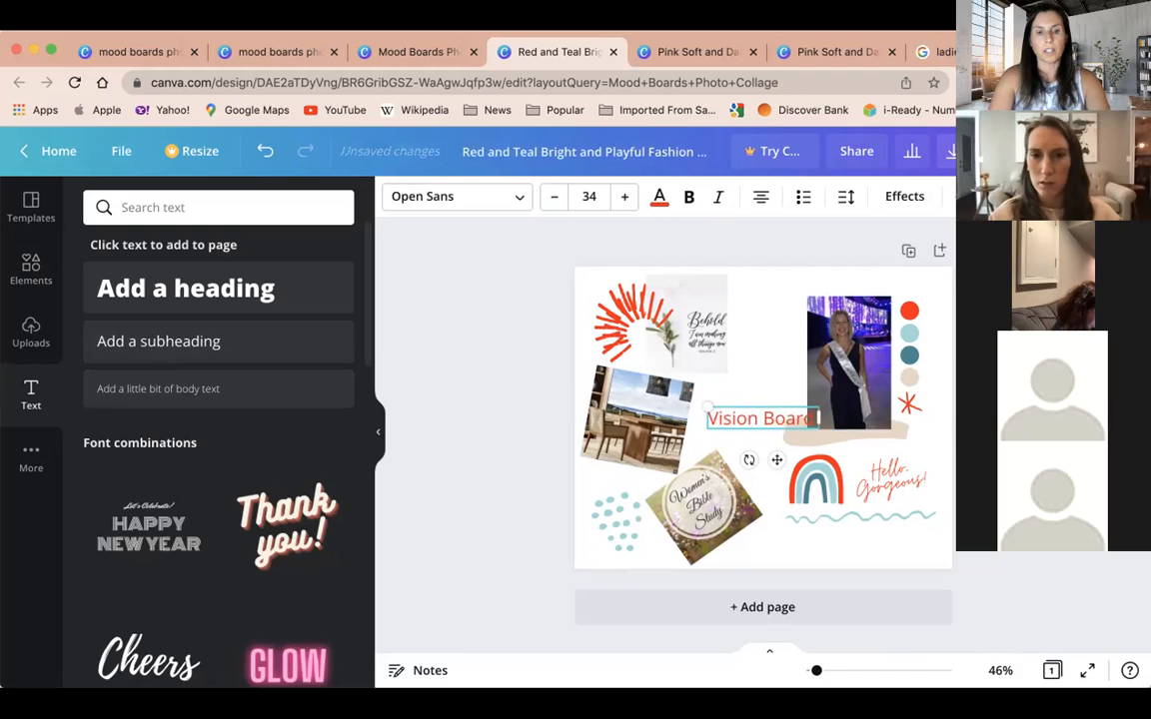
{"action": "type", "text": " 2022"}
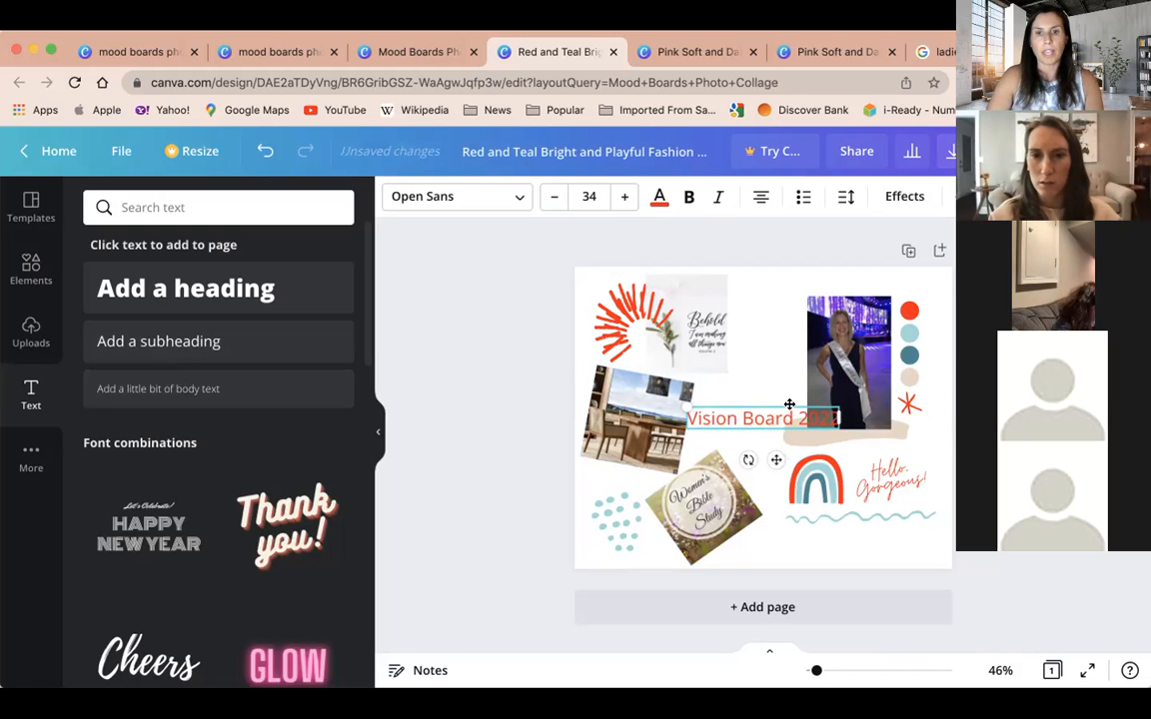
- Move the "Vision Board 2022" text to the page's upper edge and set its font size to 38
{"action": "left_click_drag", "start_coordinate": [789, 403], "coordinate": [783, 273]}
{"action": "double_click", "coordinate": [796, 280]}
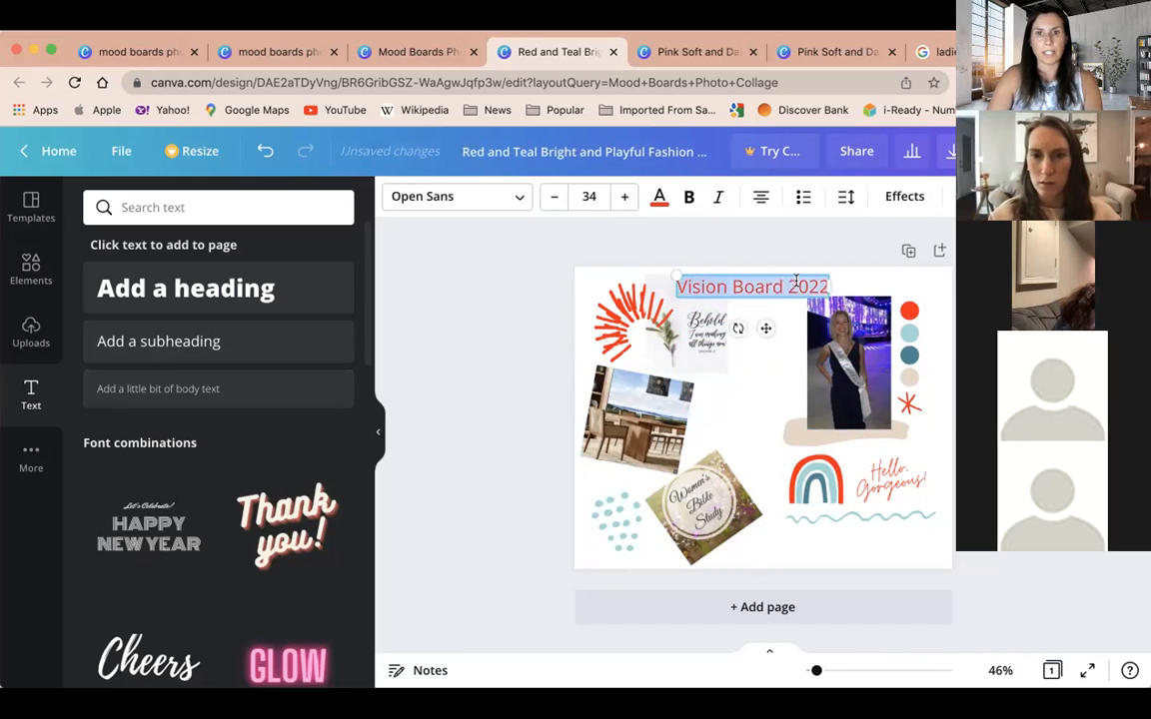
{"action": "left_click", "coordinate": [623, 197]}
{"action": "left_click", "coordinate": [623, 197]}
{"action": "left_click", "coordinate": [623, 196]}
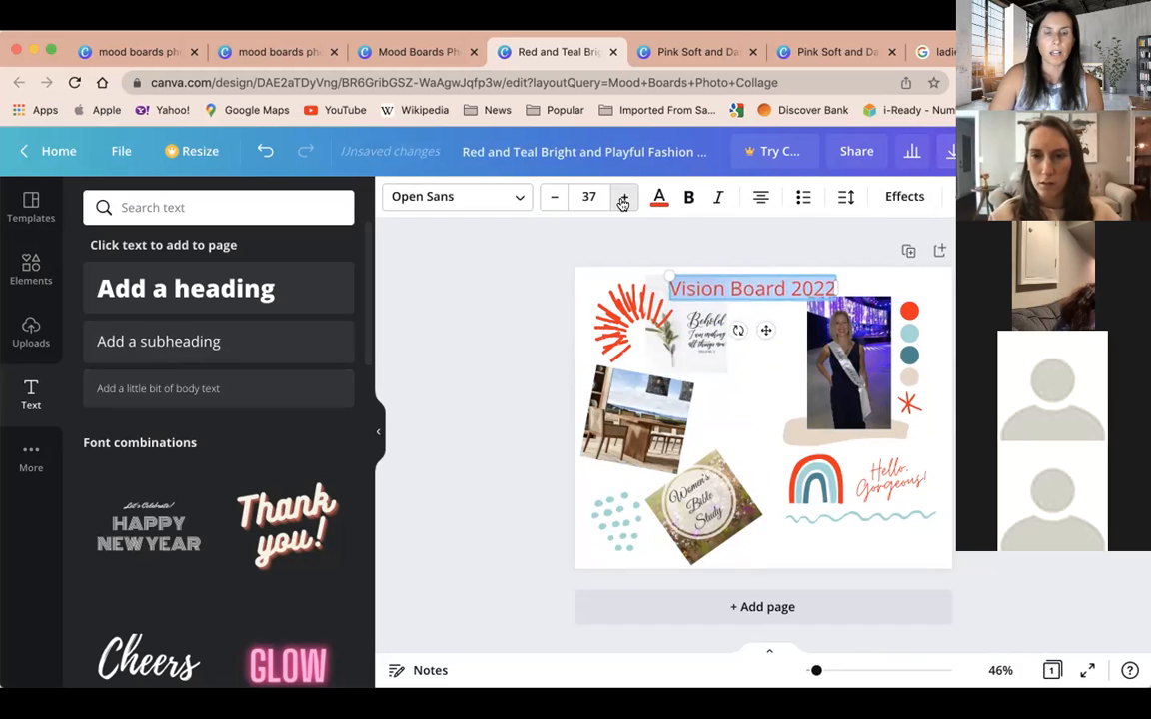
{"action": "left_click", "coordinate": [623, 197]}
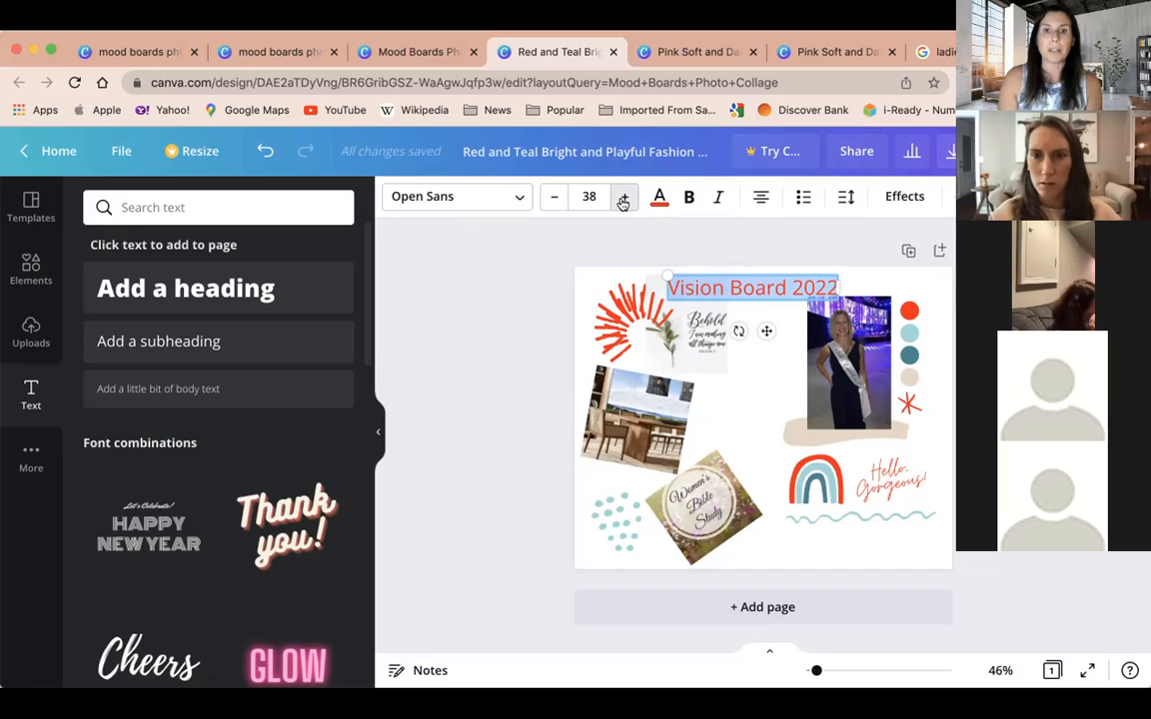
- Set the "Vision Board 2022" title's font size to 40 and recolor it with the bright purple from the stage photo's palette
{"action": "left_click", "coordinate": [623, 196]}
{"action": "left_click", "coordinate": [623, 197]}
{"action": "left_click", "coordinate": [658, 196]}
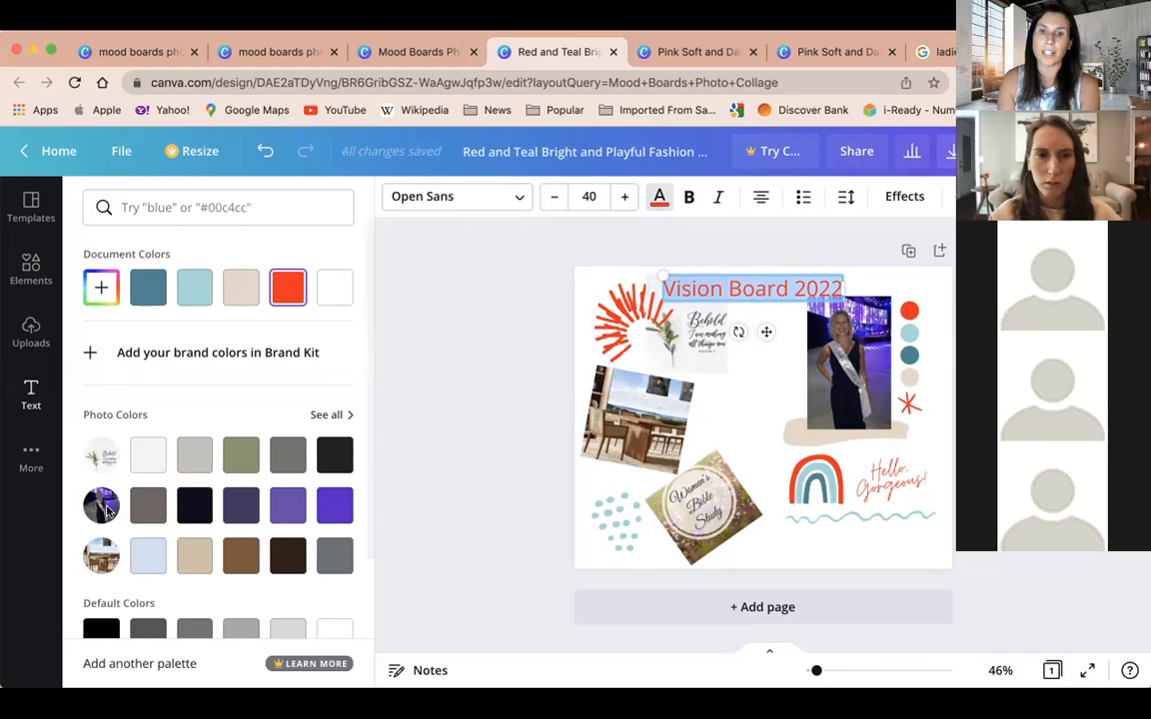
{"action": "left_click", "coordinate": [335, 507]}
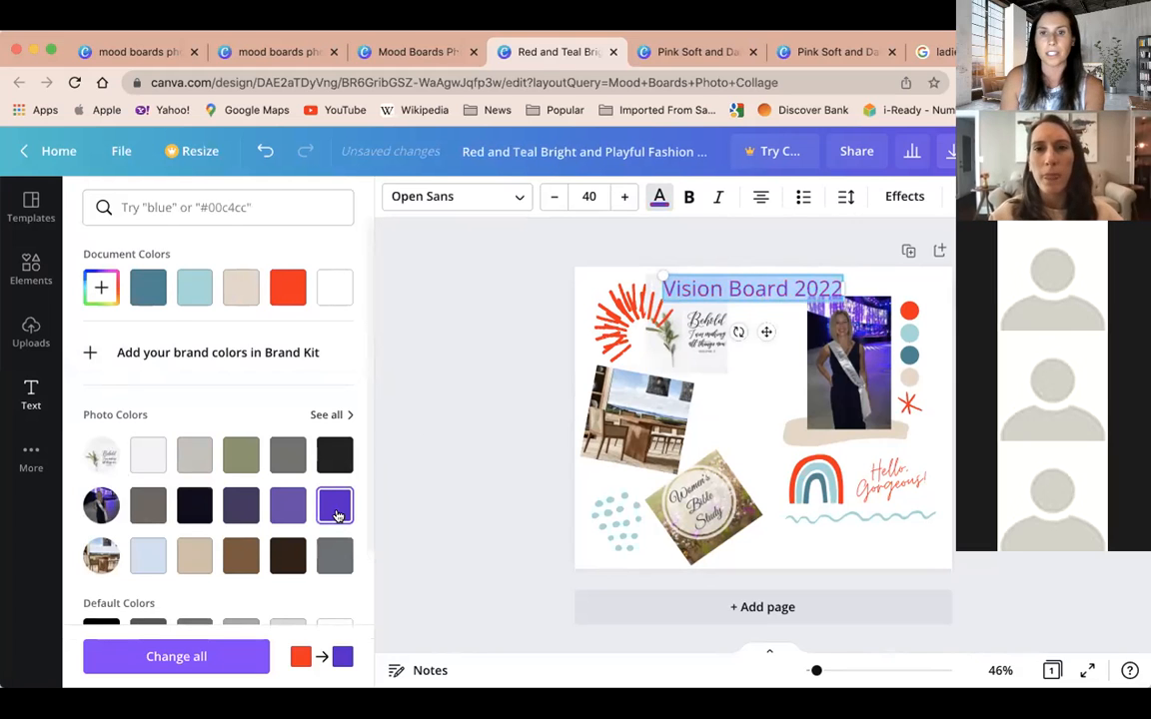
{"action": "left_click", "coordinate": [759, 420]}
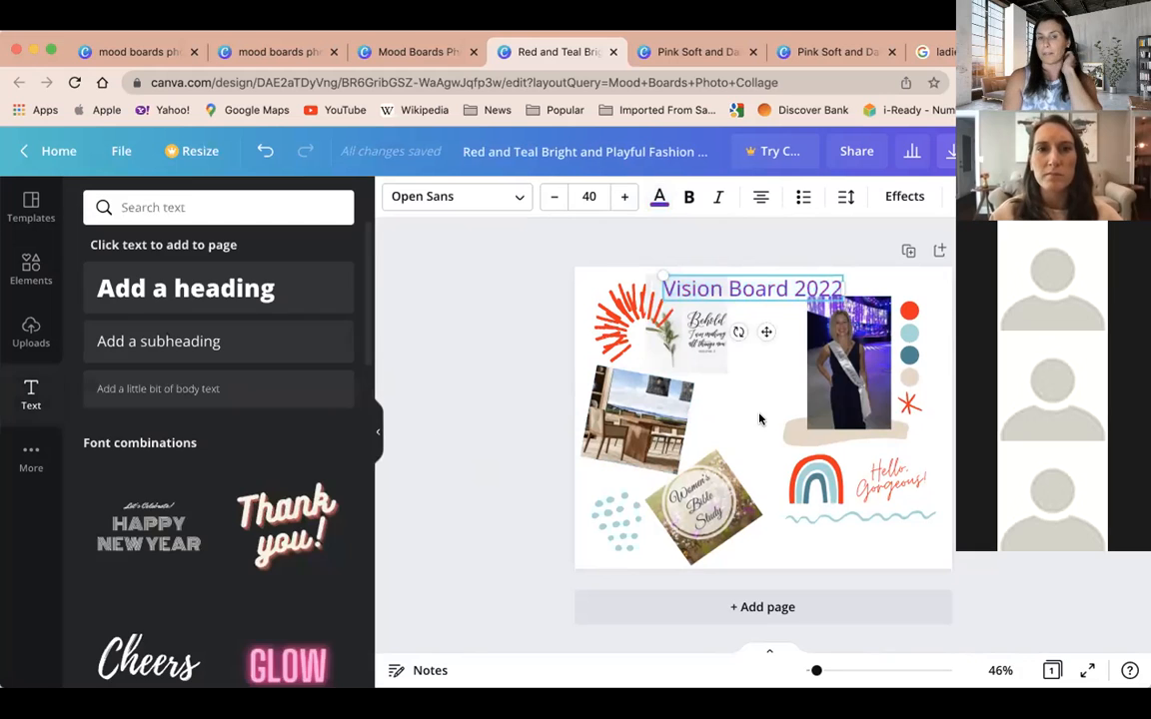
- Make the "Vision Board 2022" title bold, trying italics and removing them again
{"action": "double_click", "coordinate": [786, 287]}
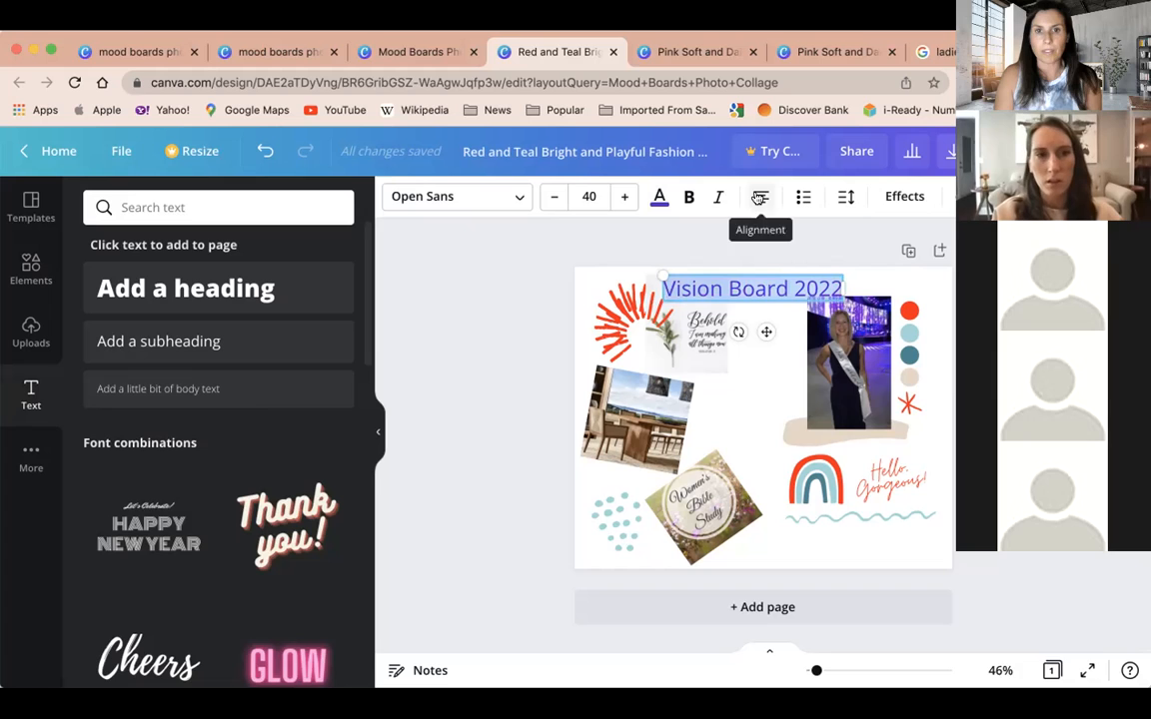
{"action": "left_click", "coordinate": [690, 198]}
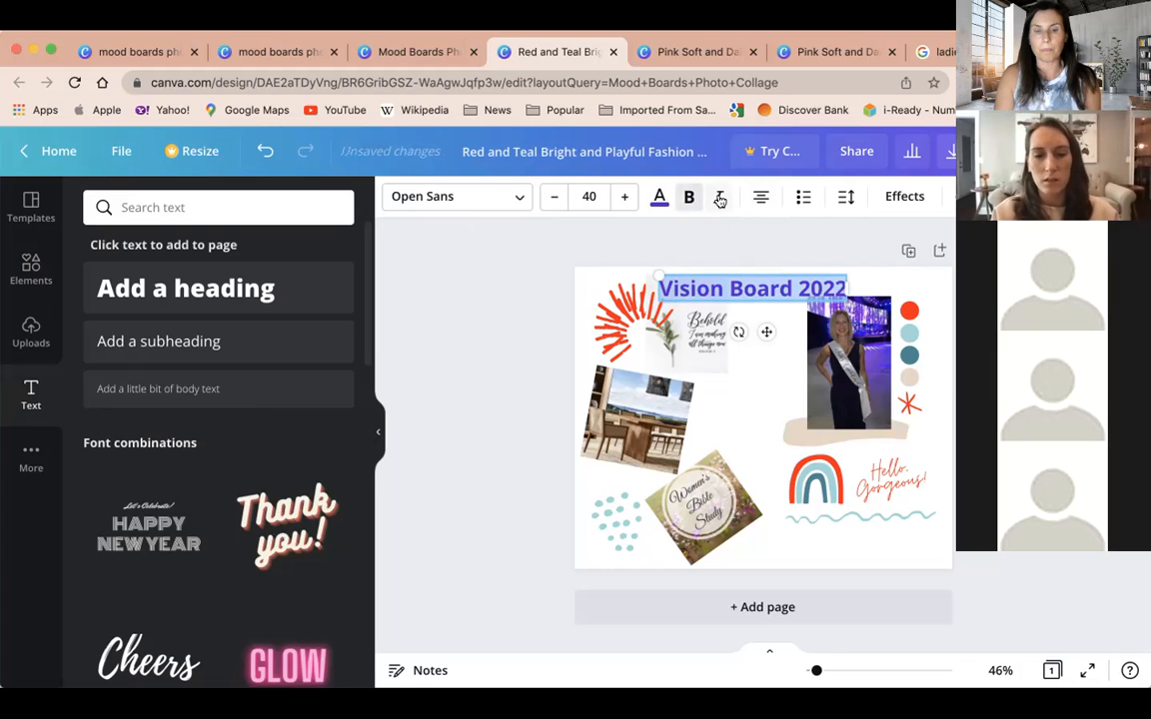
{"action": "left_click", "coordinate": [719, 198]}
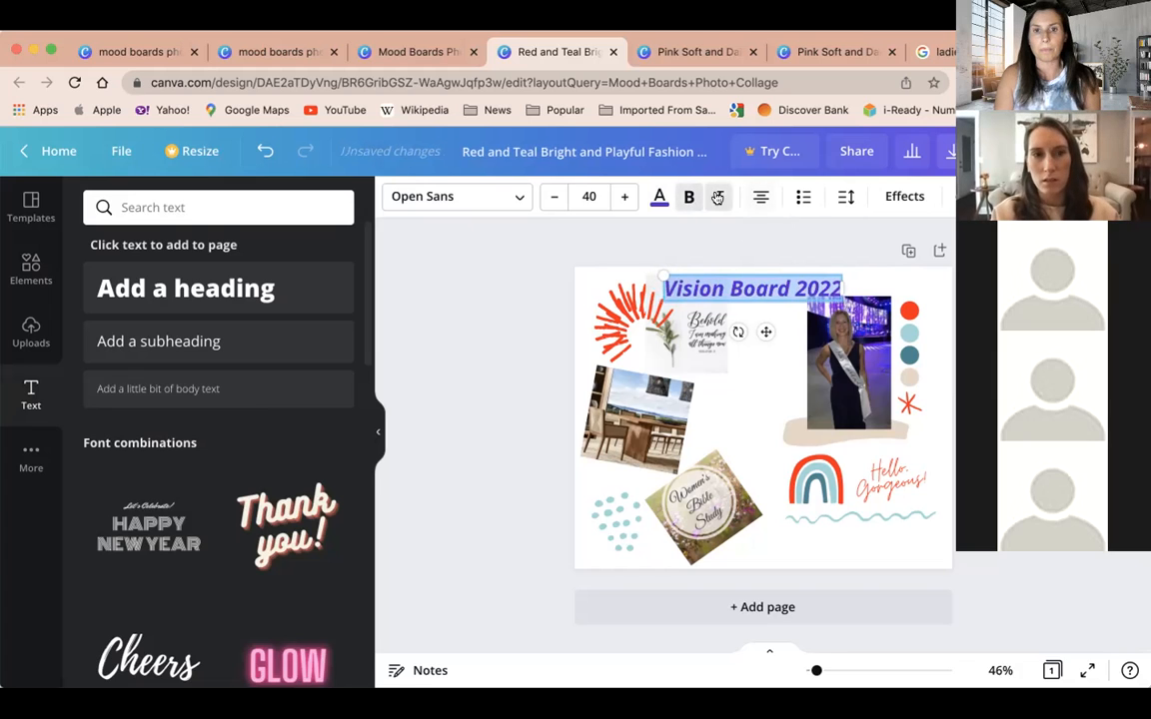
{"action": "left_click", "coordinate": [720, 198]}
{"action": "left_click", "coordinate": [967, 196]}
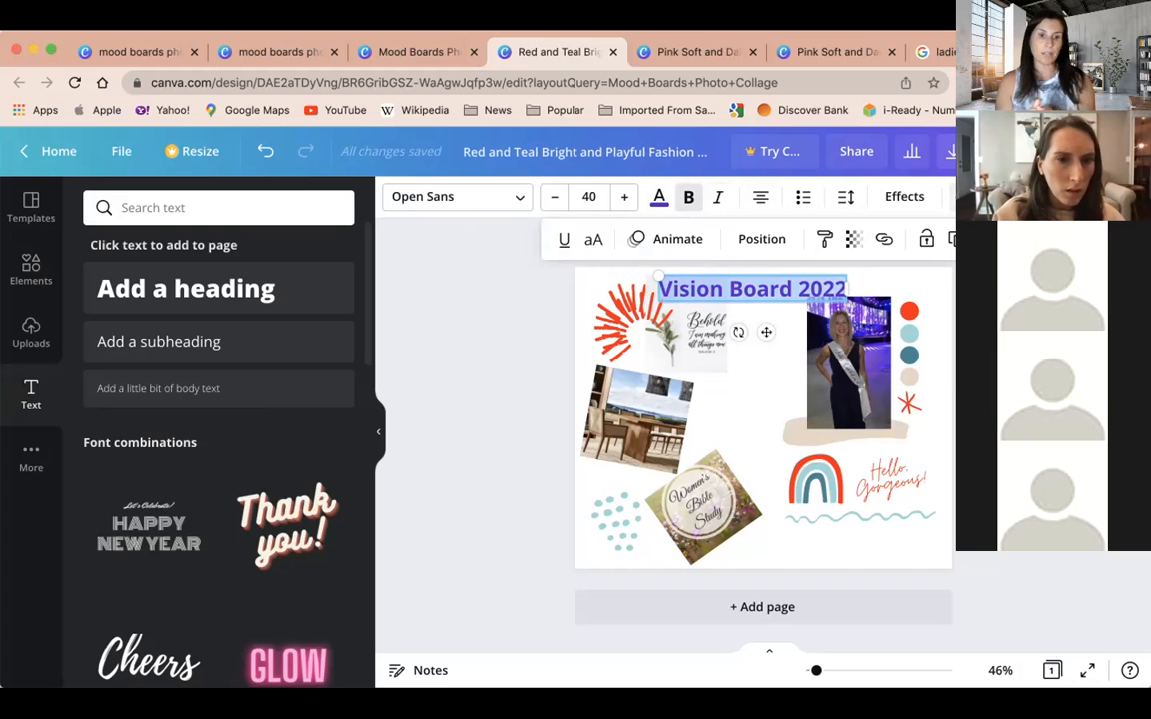
{"action": "left_click", "coordinate": [965, 196]}
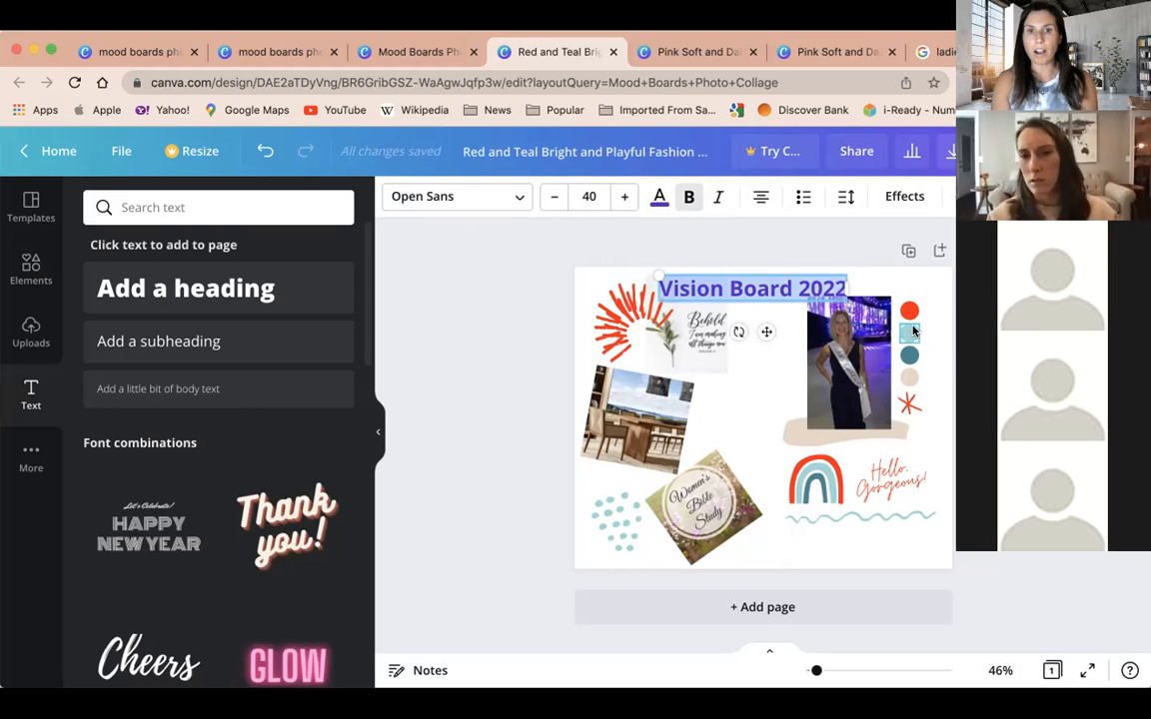
- Download the vision board design with PDF Print as the file type
{"action": "left_click", "coordinate": [951, 151]}
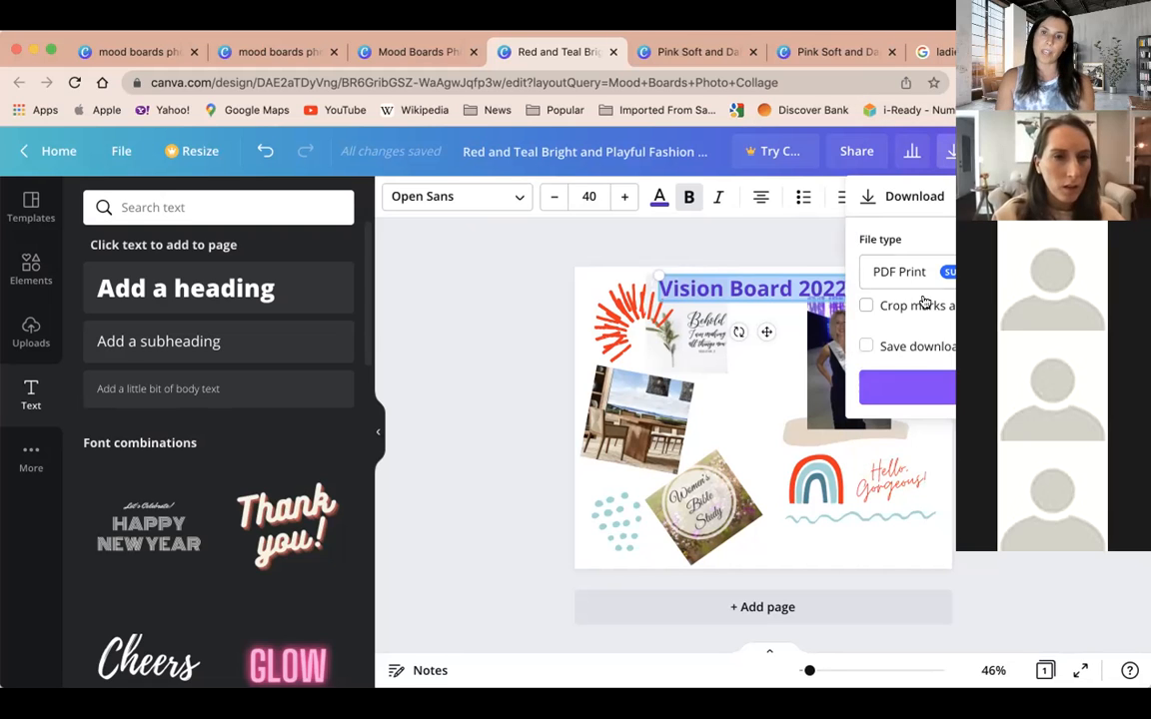
{"action": "left_click", "coordinate": [951, 400]}
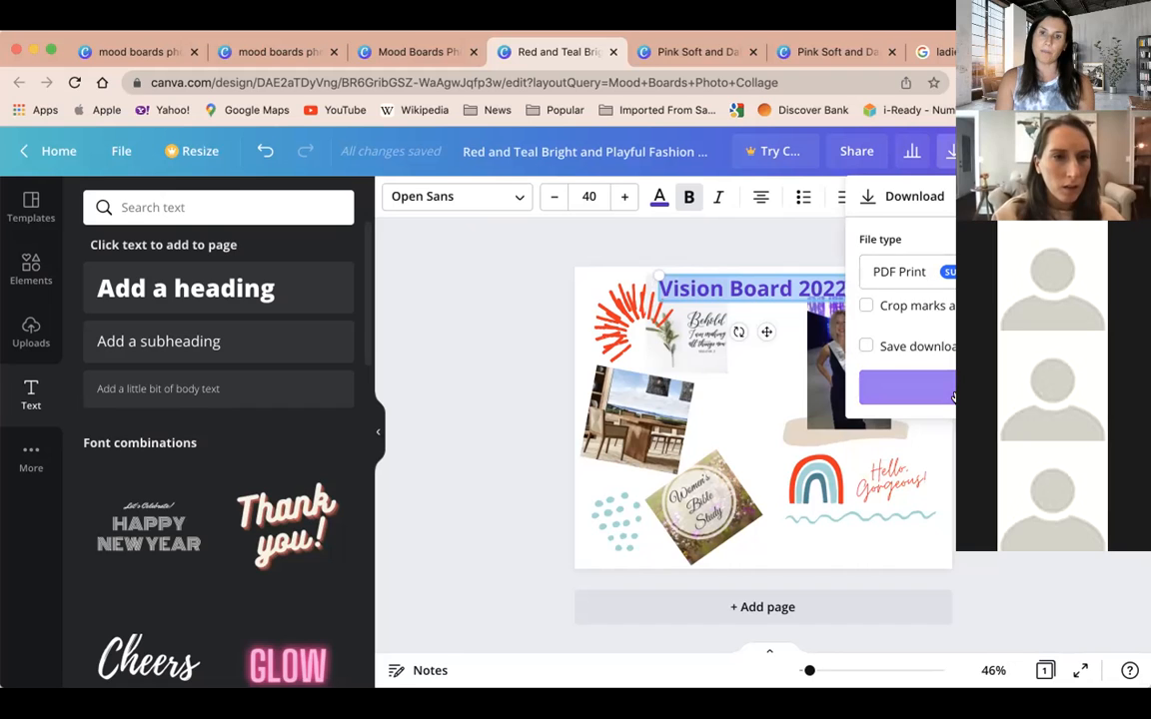
{"action": "left_click", "coordinate": [956, 270]}
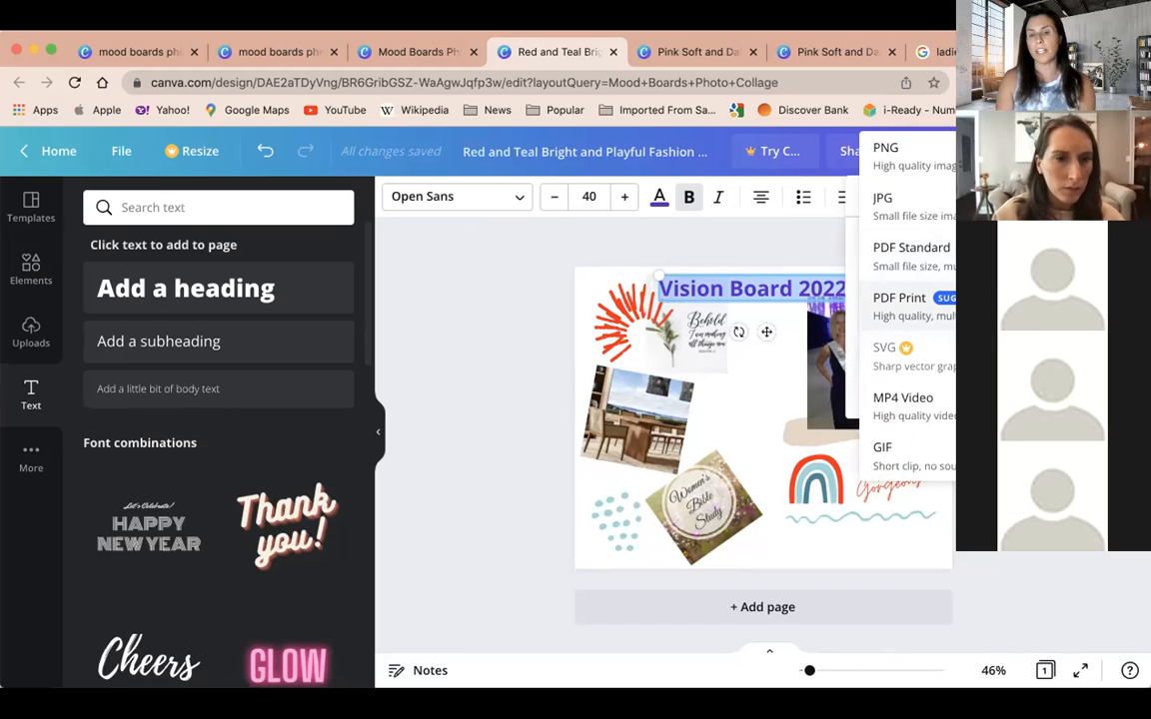
{"action": "left_click", "coordinate": [957, 304]}
{"action": "left_click", "coordinate": [953, 385]}
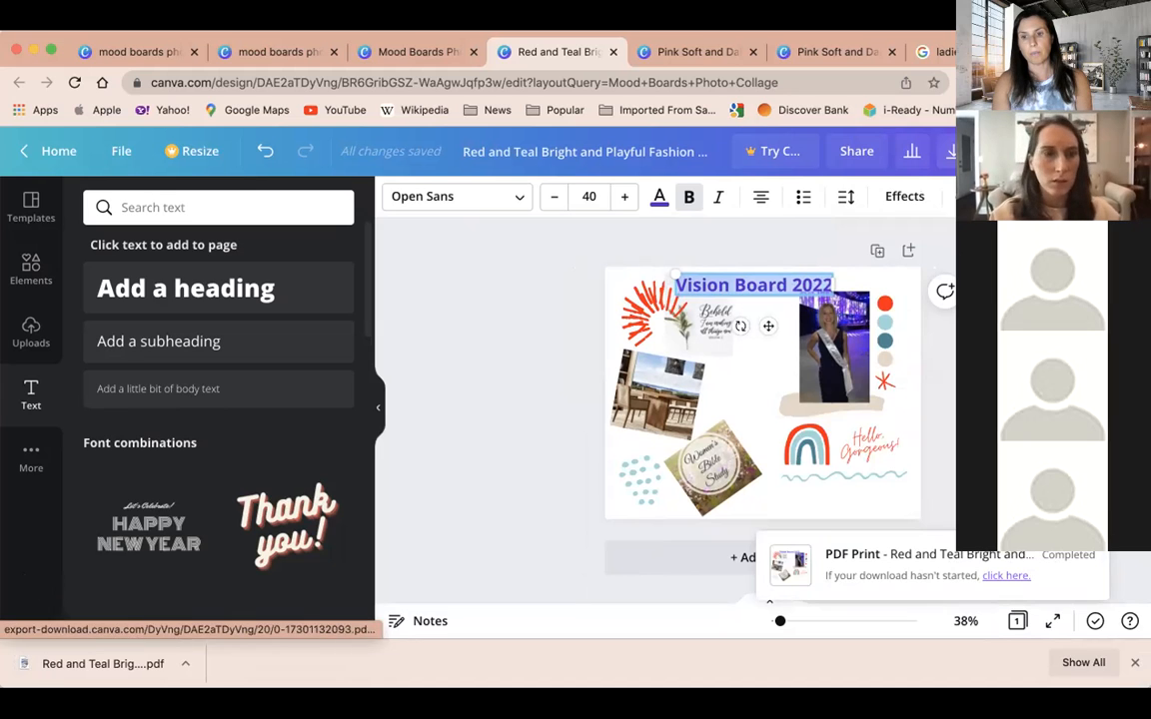
{"action": "left_click", "coordinate": [1005, 577]}
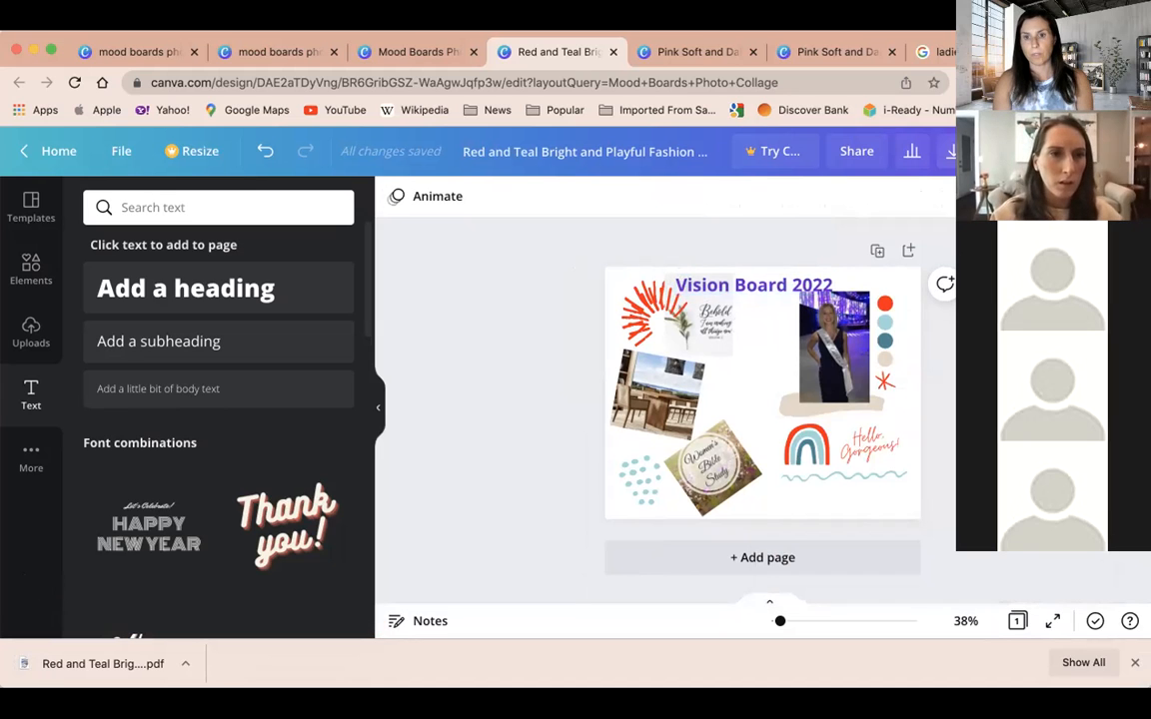
- Open the downloaded PDF and save a copy to the Desktop under the name "Vision Board"
{"action": "left_click", "coordinate": [99, 665]}
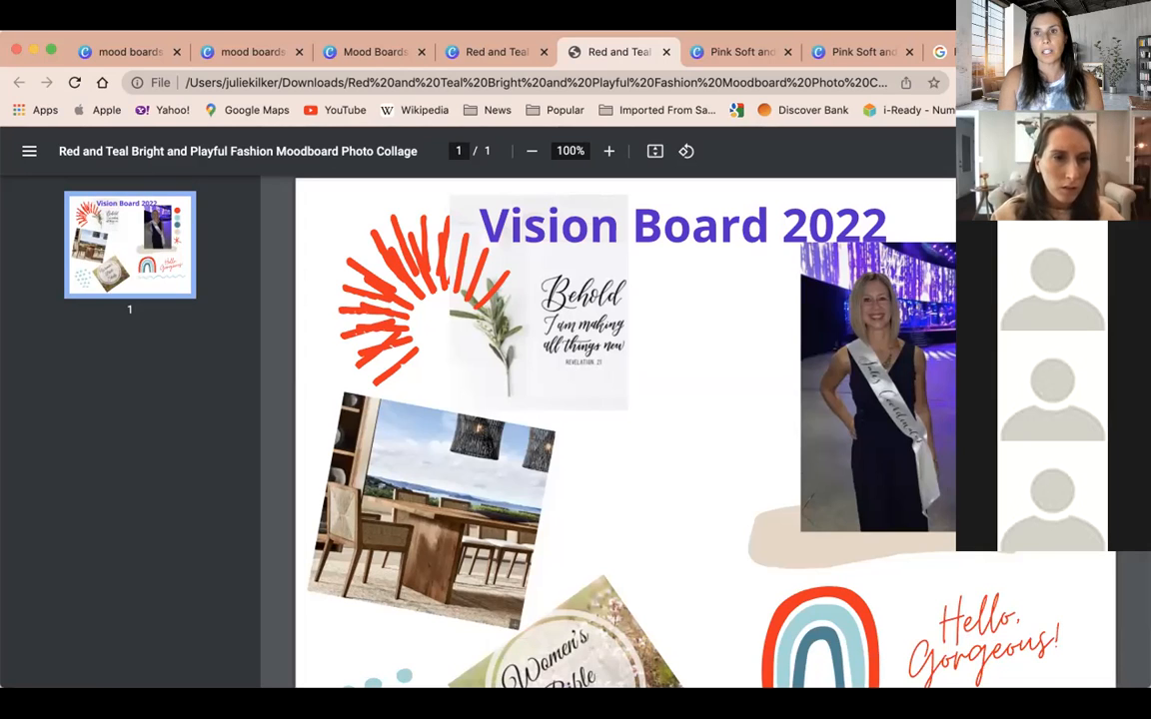
{"action": "right_click", "coordinate": [904, 402]}
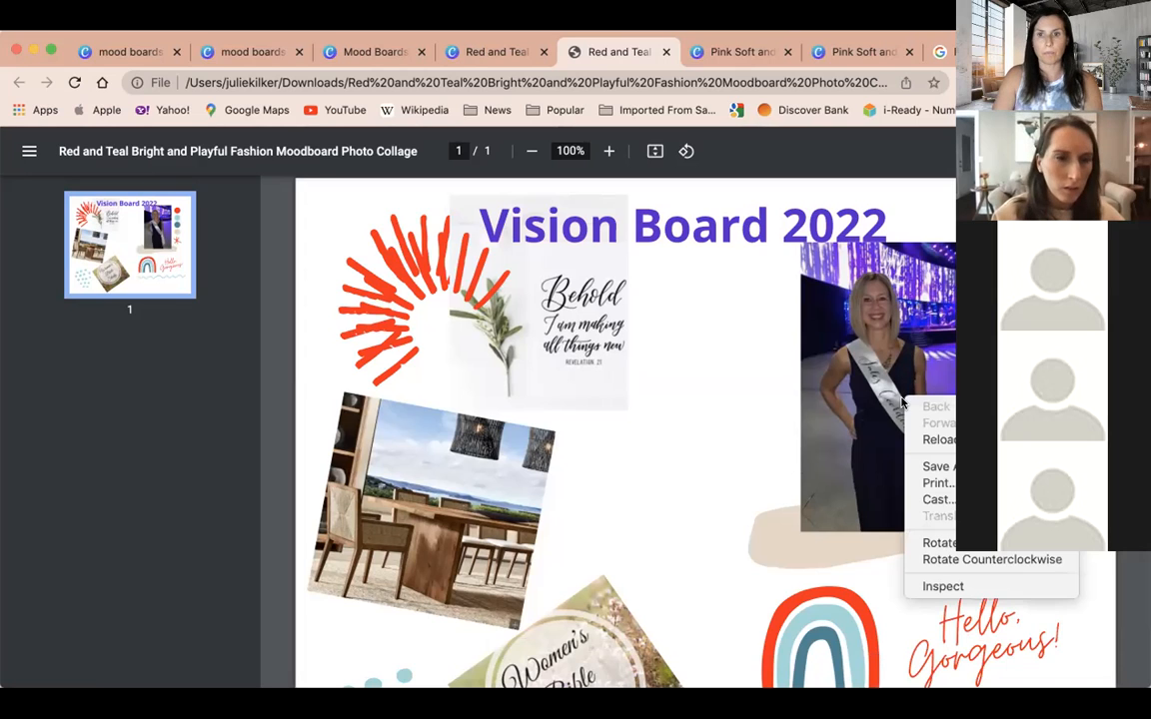
{"action": "left_click", "coordinate": [949, 469]}
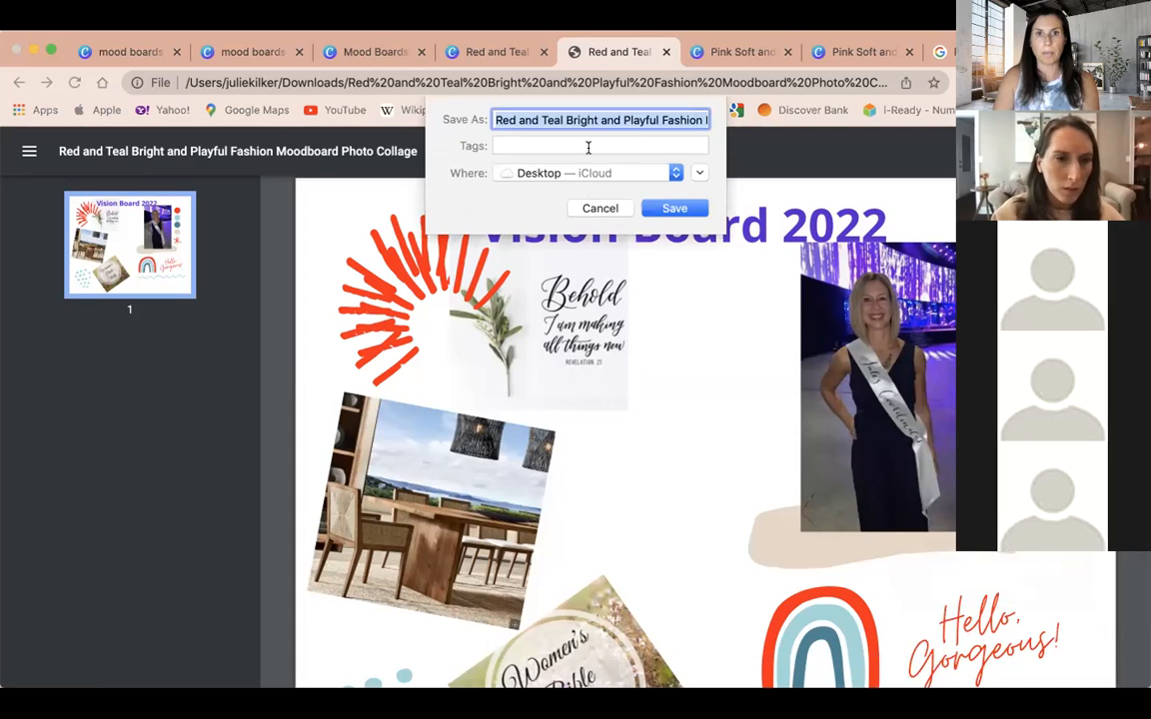
{"action": "type", "text": "Vidion"}
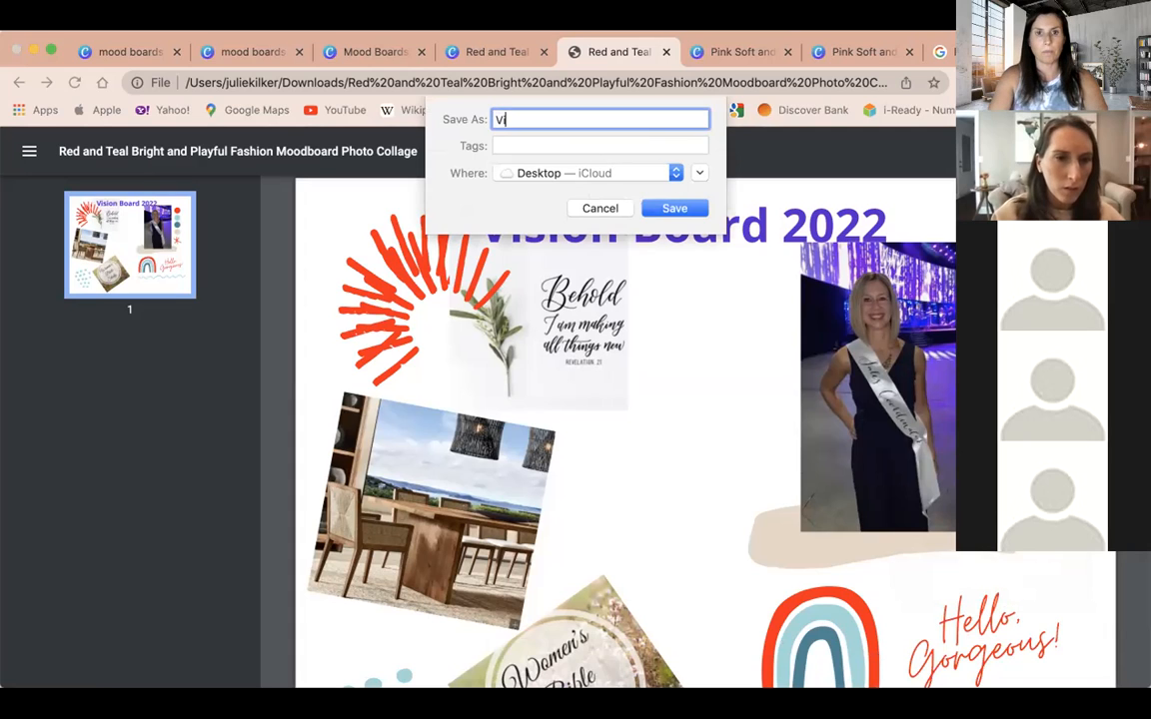
{"action": "key", "text": "BackSpace"}
{"action": "key", "text": "BackSpace"}
{"action": "key", "text": "BackSpace"}
{"action": "key", "text": "BackSpace"}
{"action": "type", "text": "sion d"}
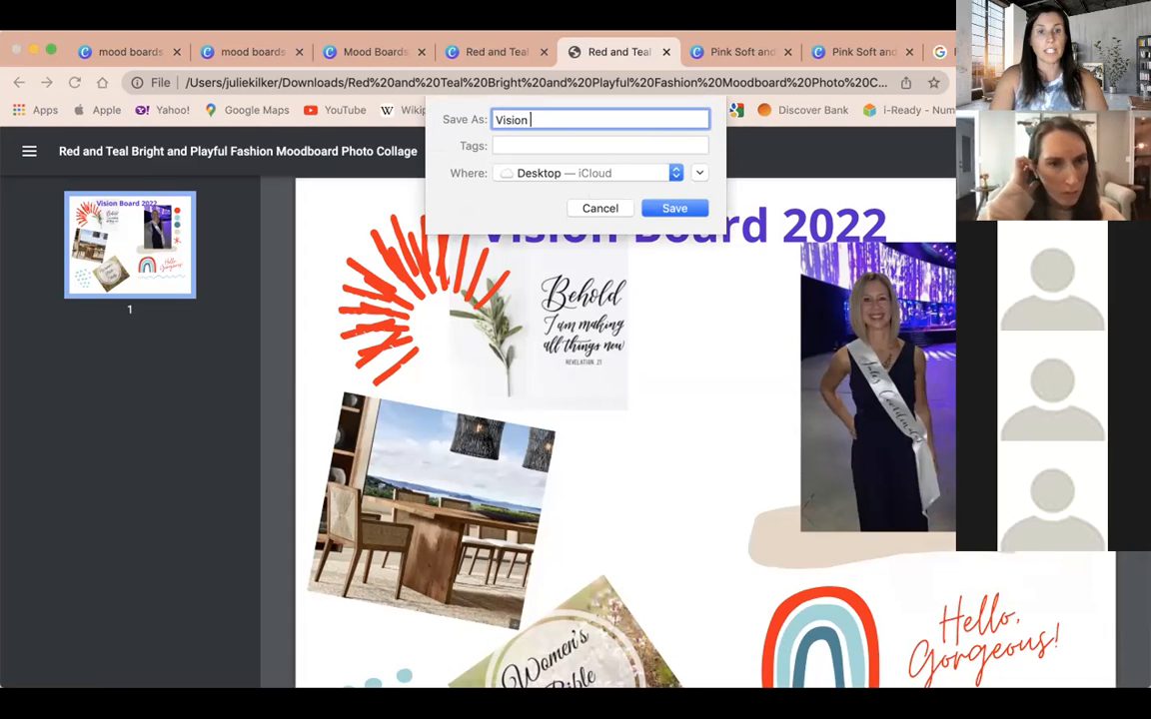
{"action": "key", "text": "BackSpace"}
{"action": "type", "text": "Board"}
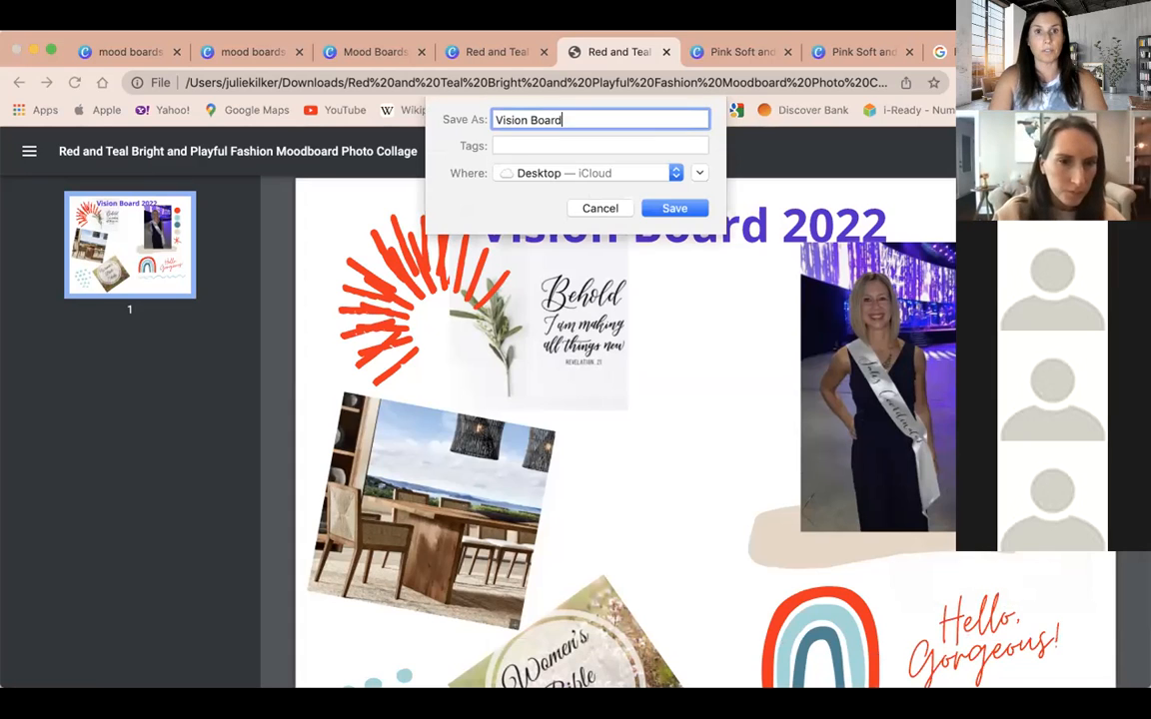
{"action": "left_click", "coordinate": [676, 208]}
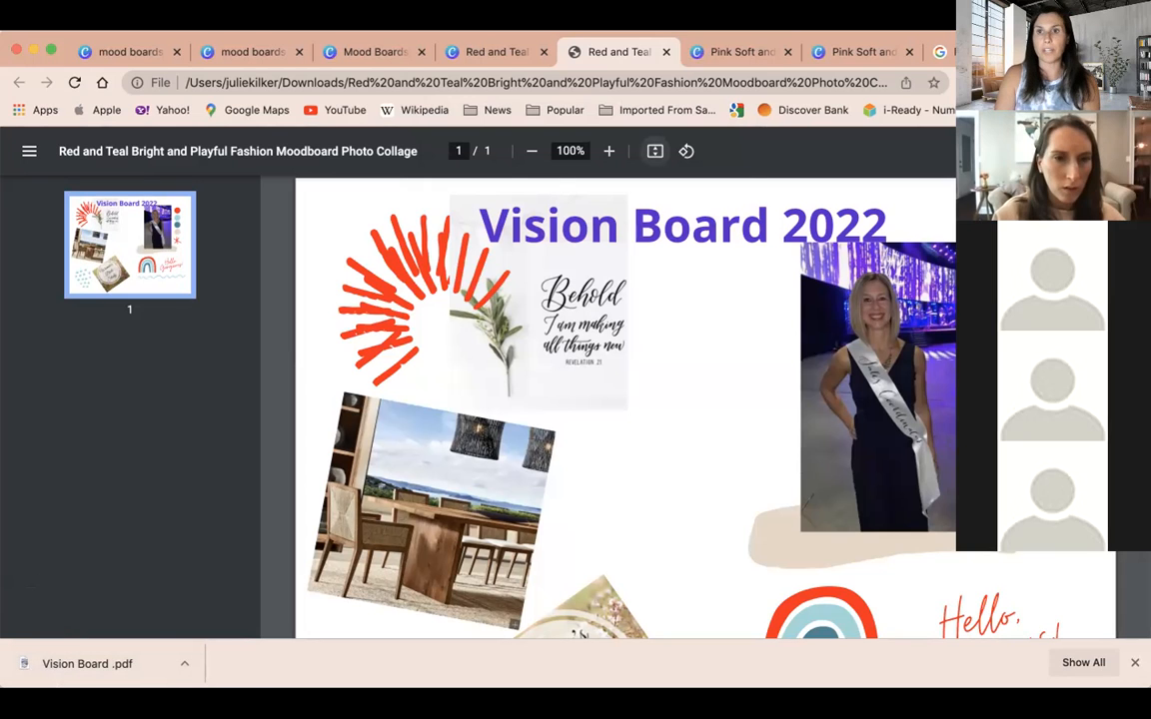
- Switch to Gmail in the browser and start a new message
{"action": "left_click", "coordinate": [943, 53]}
{"action": "left_click", "coordinate": [771, 83]}
{"action": "type", "text": "gmail."}
{"action": "key", "text": "Return"}
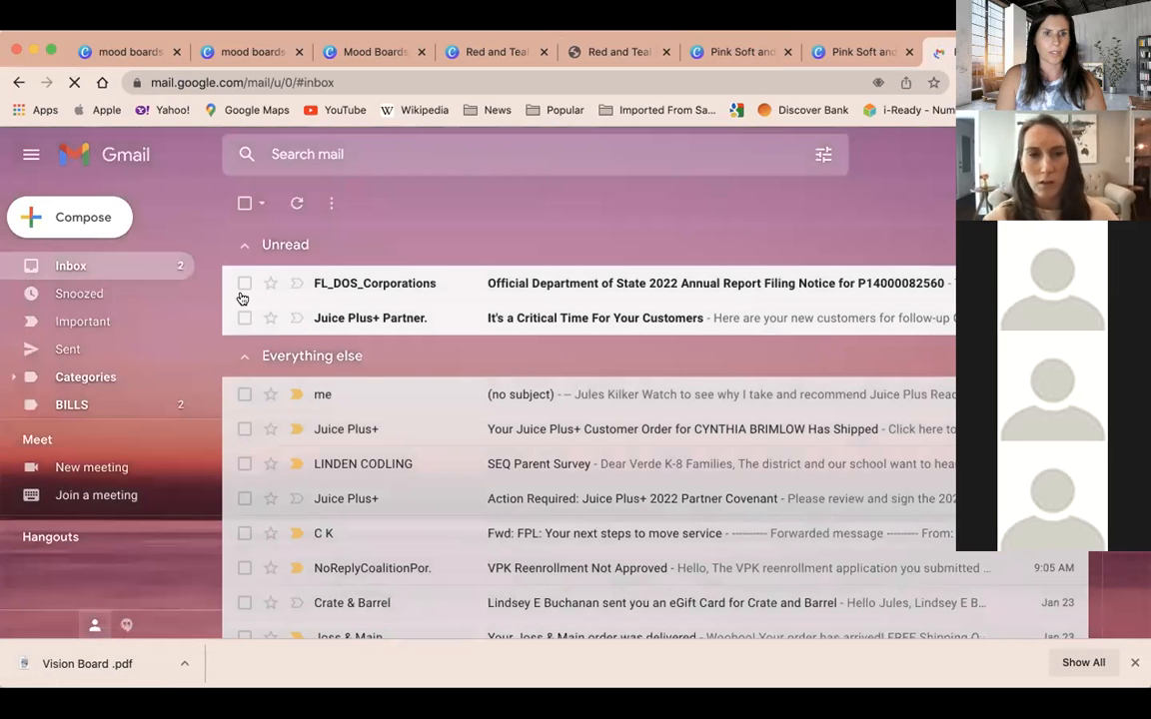
{"action": "left_click", "coordinate": [88, 217]}
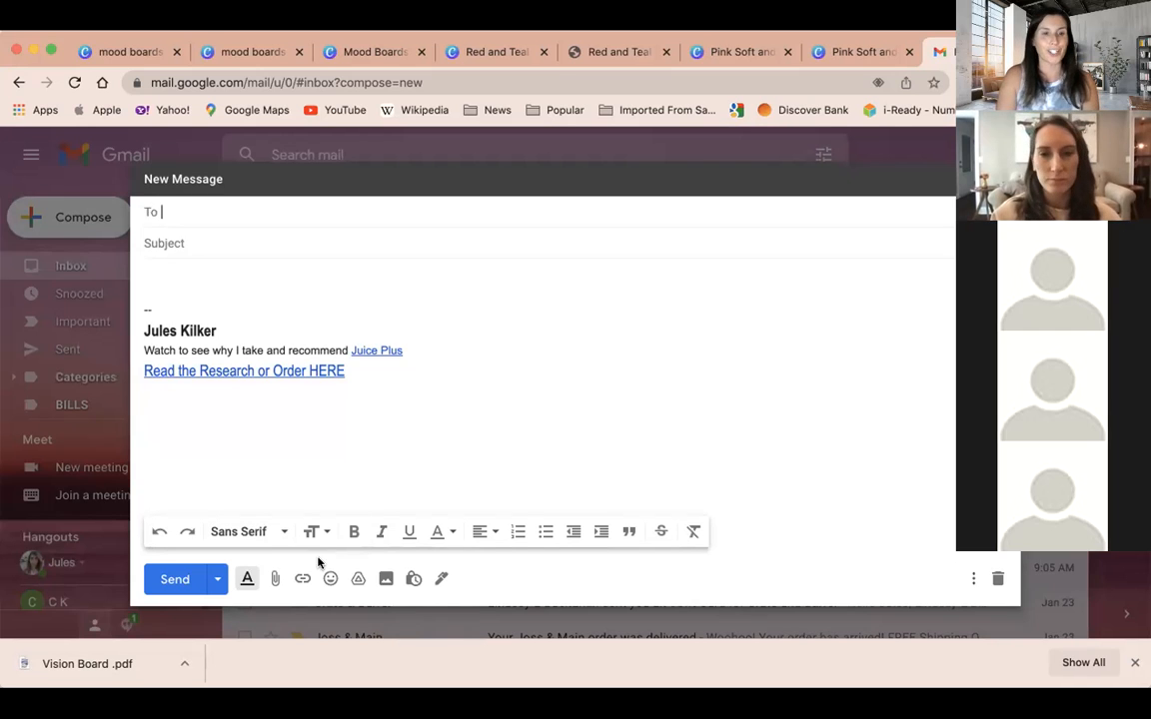
- Attach the "Vision Board .pdf" file from the Desktop to the new message
{"action": "left_click", "coordinate": [275, 581]}
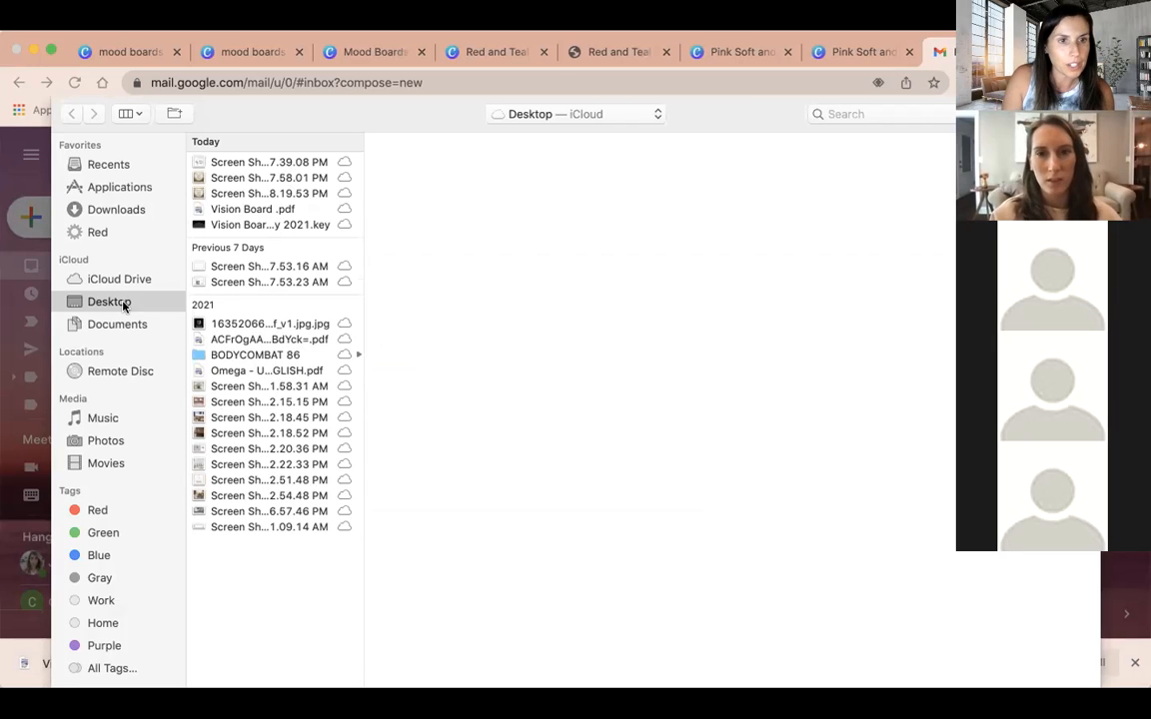
{"action": "left_click", "coordinate": [270, 209]}
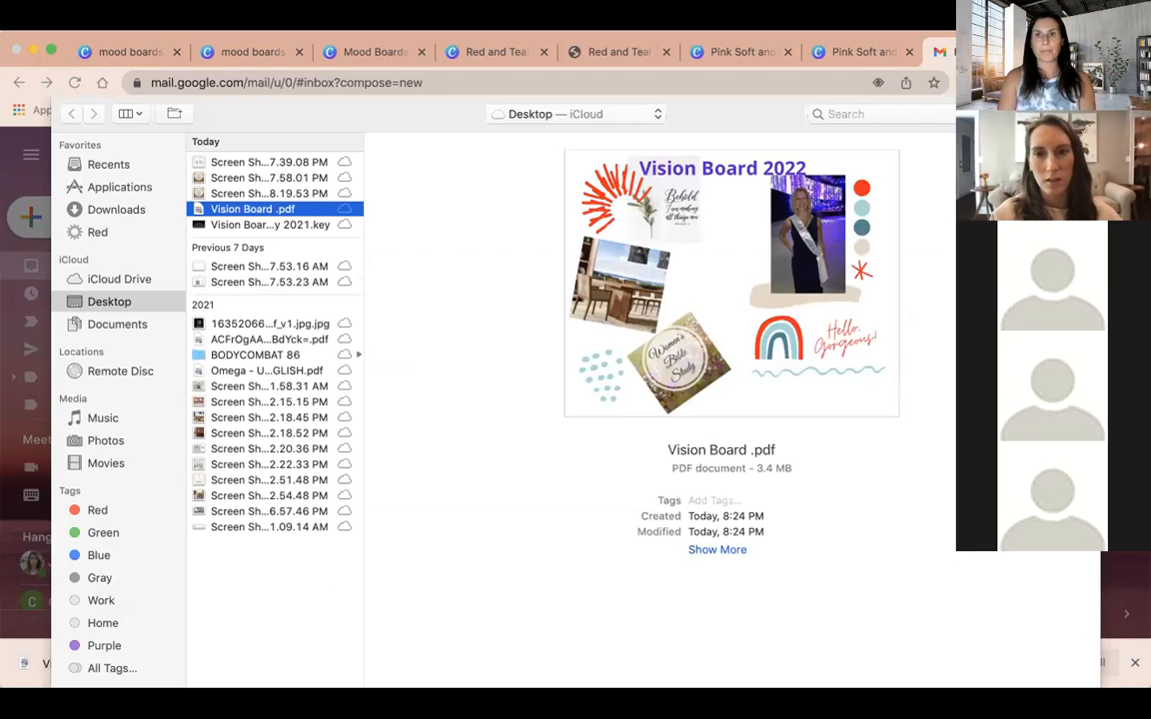
{"action": "double_click", "coordinate": [305, 207]}
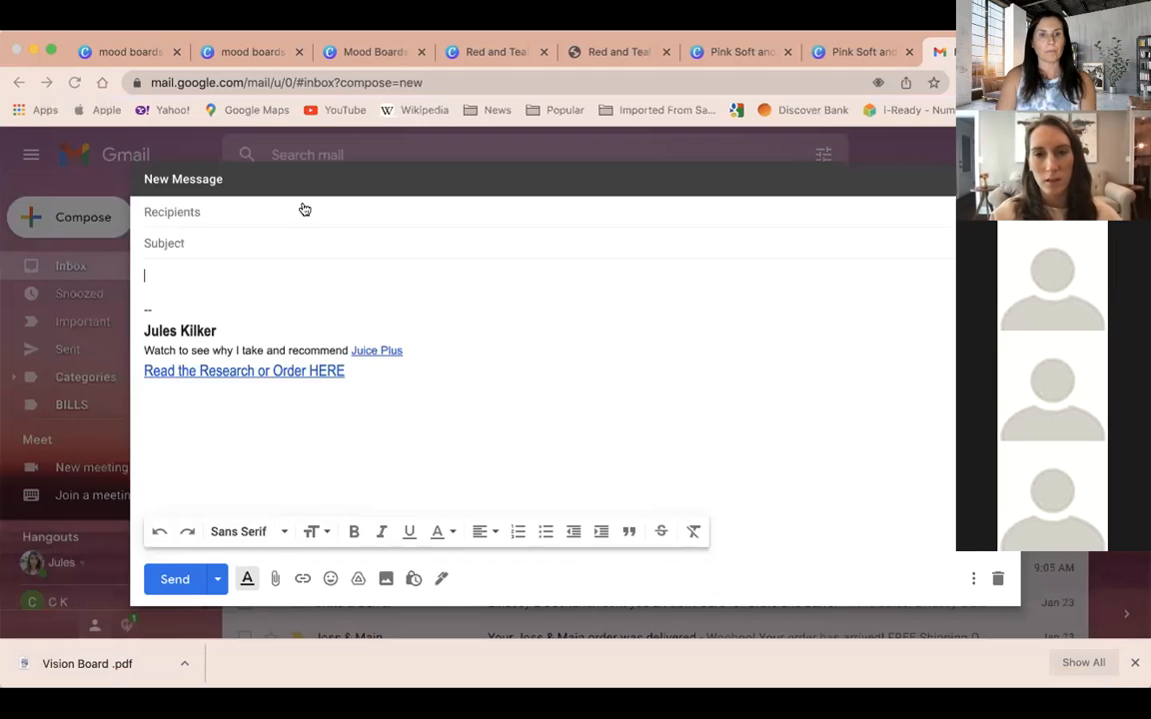
- Enter the recipient's contact in the message with the attached vision board and send it
{"action": "left_click", "coordinate": [249, 211]}
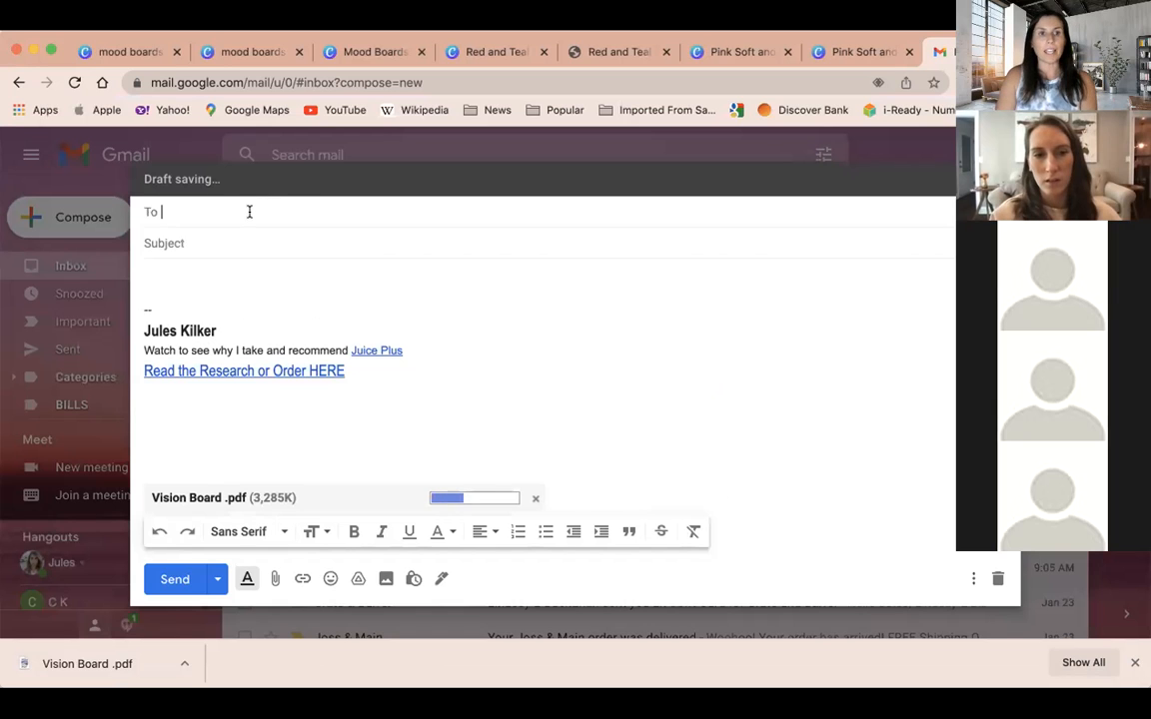
{"action": "type", "text": "jg"}
{"action": "key", "text": "Return"}
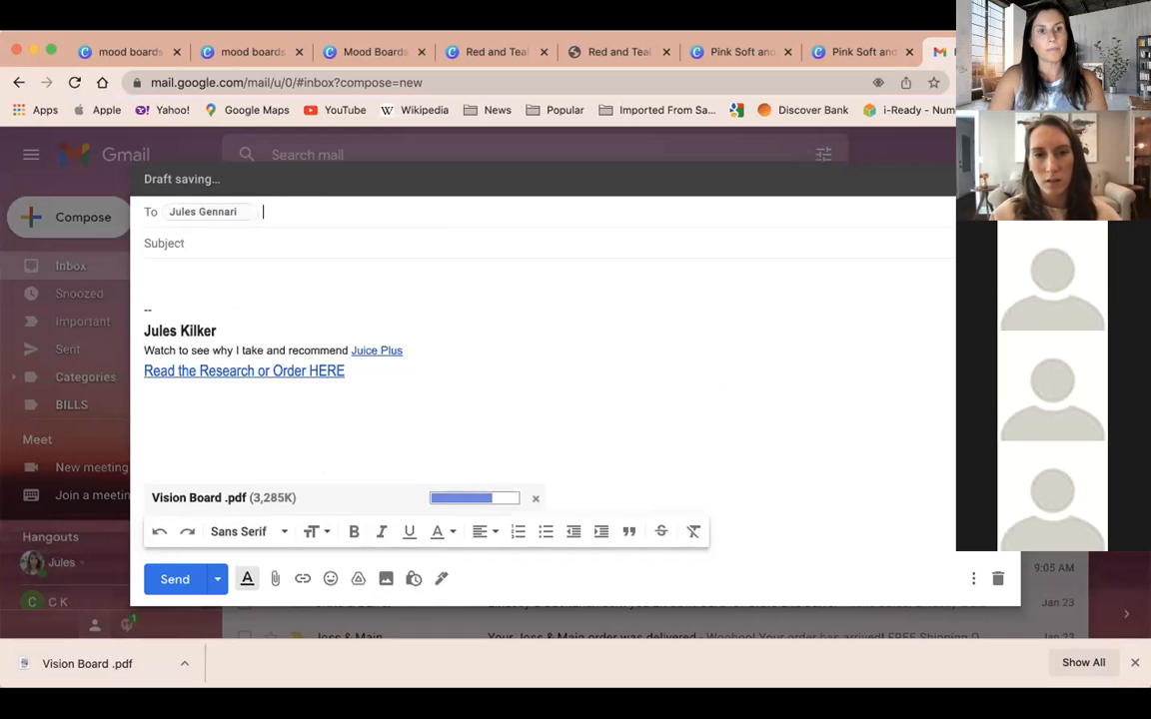
{"action": "left_click", "coordinate": [172, 581]}
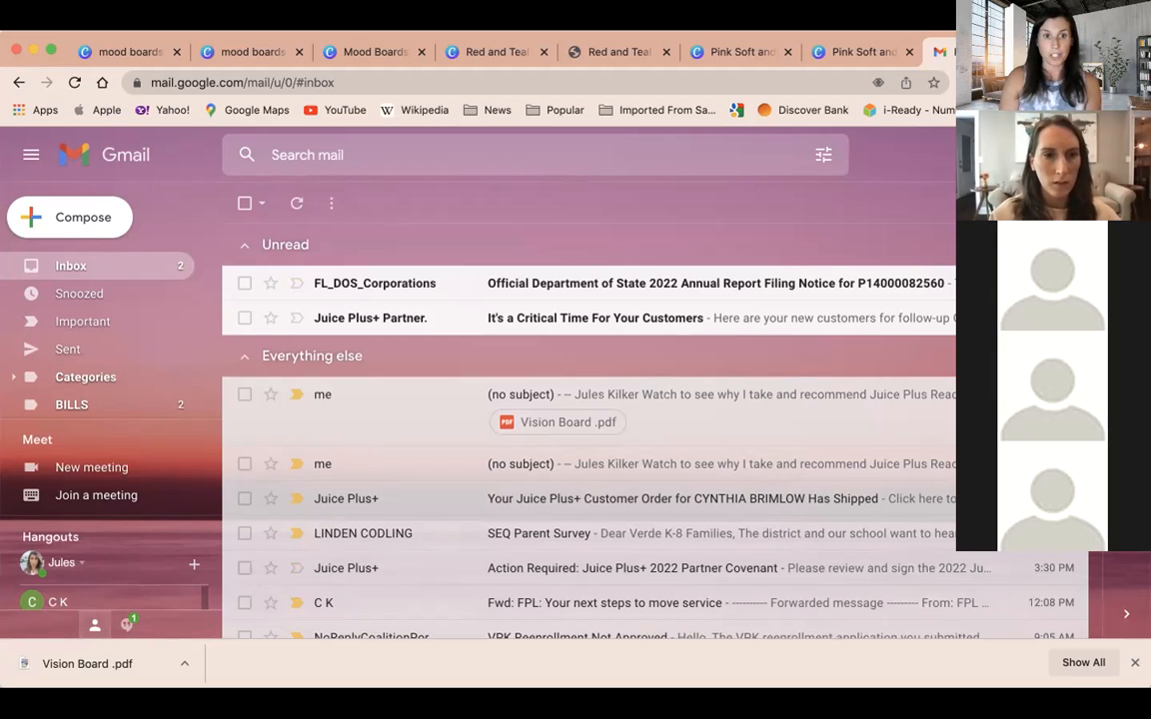
- Switch back to Canva and view the "Pink Soft and Dainty Flowers" collage with the truck and bicycle pictures
{"action": "left_click", "coordinate": [851, 52]}
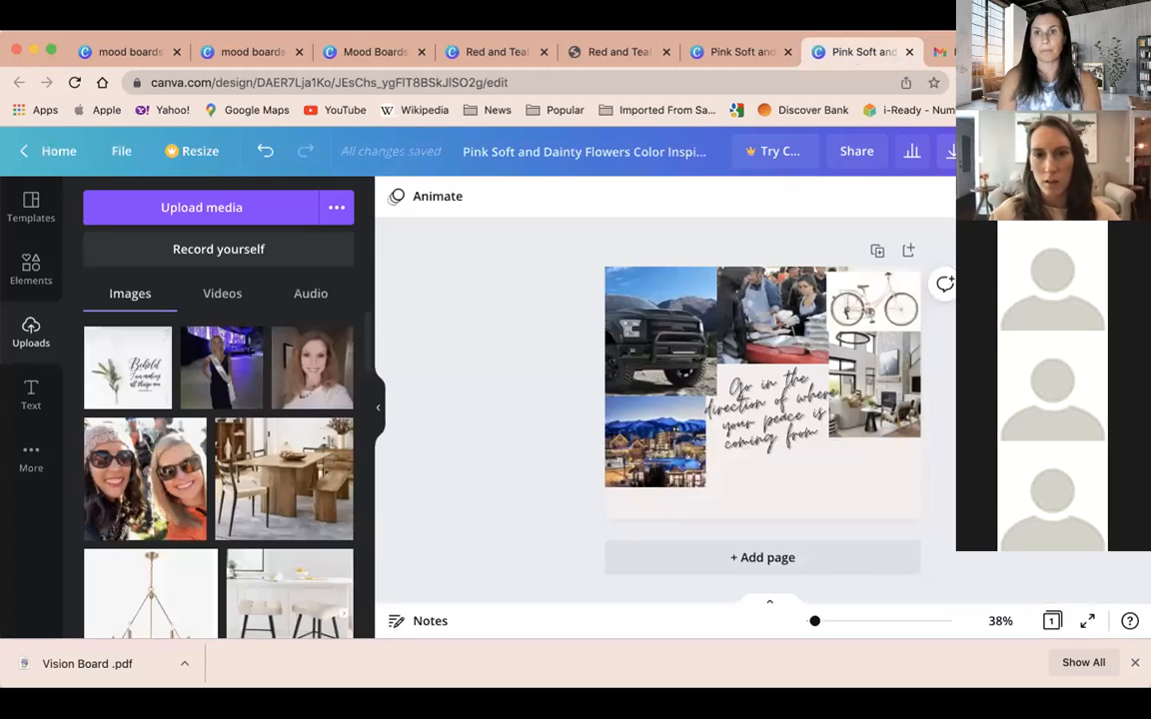